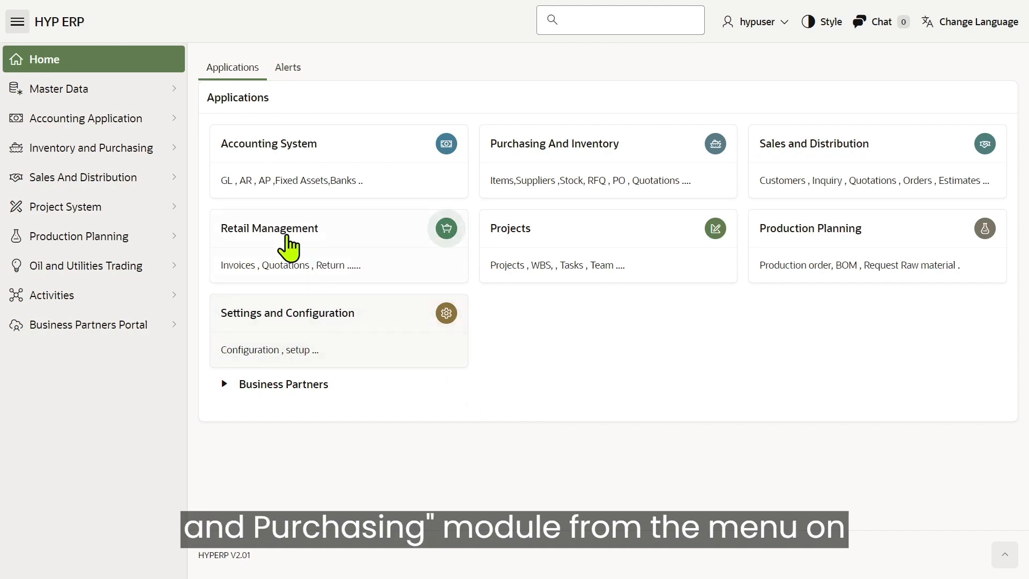
Step: Go to Manage RFQ within the Procurement Department's Request For Quotations section and start a new RFQ
{"action": "left_click", "coordinate": [152, 159]}
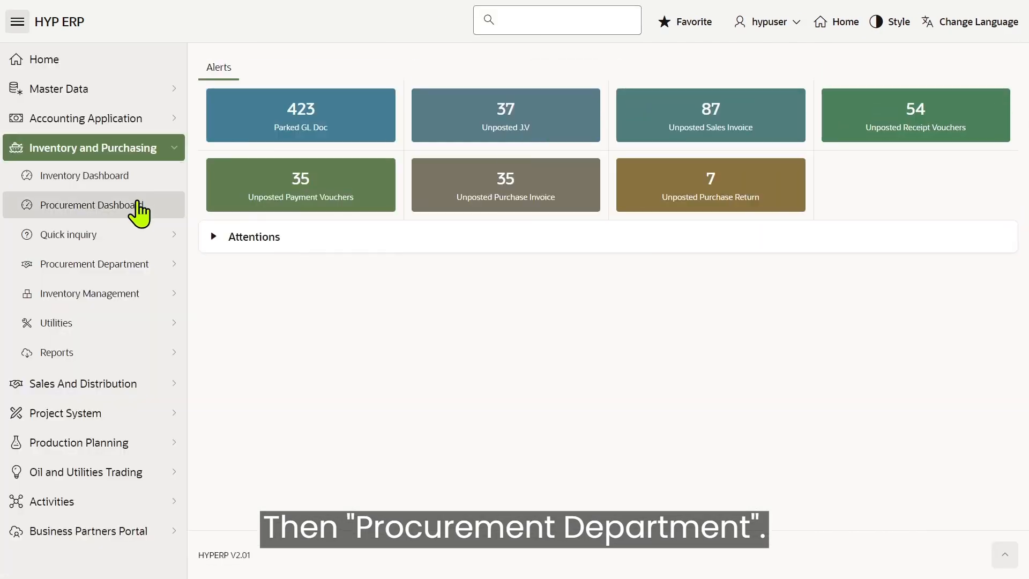
{"action": "left_click", "coordinate": [118, 278]}
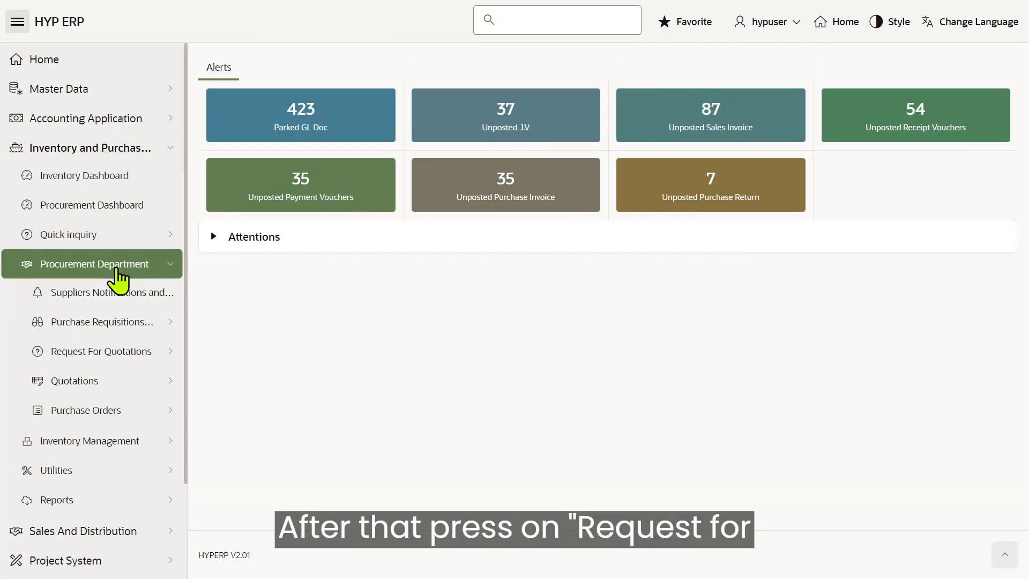
{"action": "left_click", "coordinate": [127, 355]}
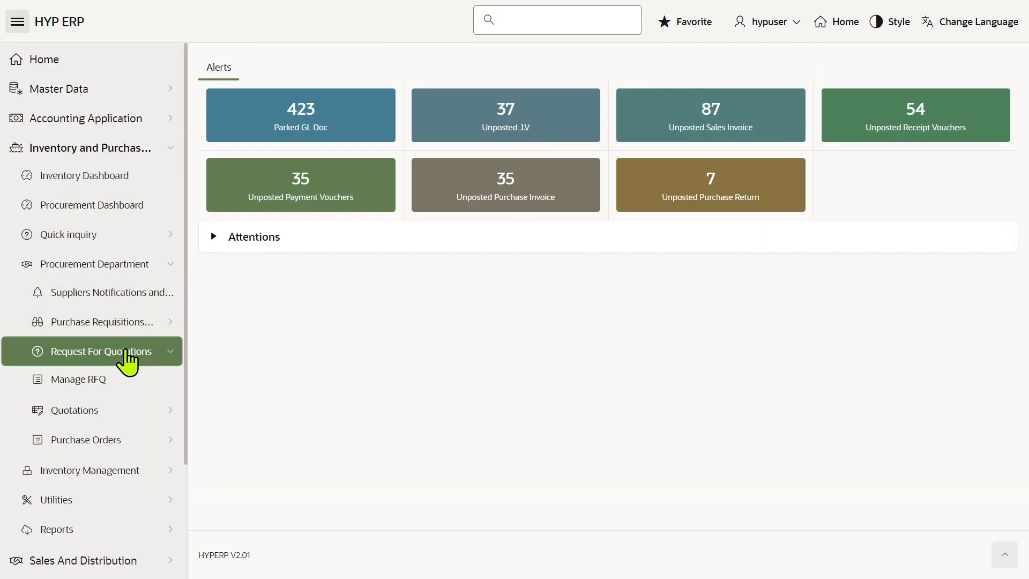
{"action": "left_click", "coordinate": [116, 378]}
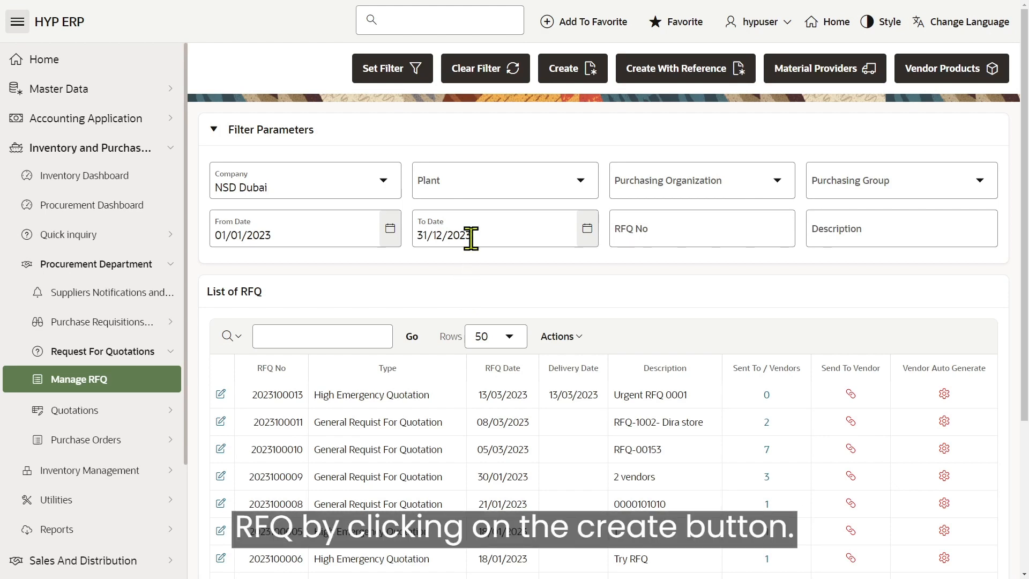
{"action": "left_click", "coordinate": [584, 70]}
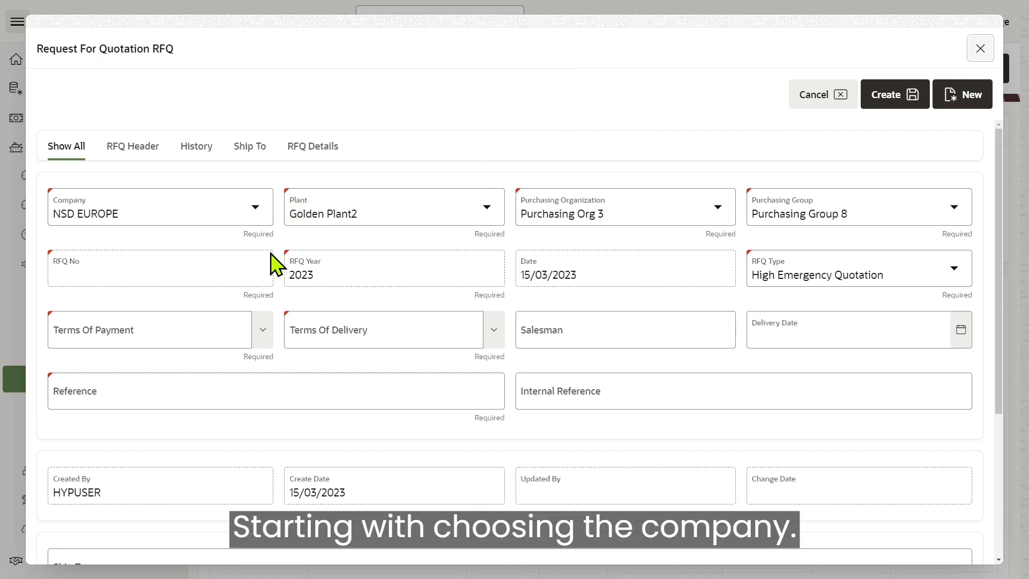
Step: Set the RFQ's company to NSD Dubai, plant to Dubai Plant, purchasing organization to Purchasing Org 1 and purchasing group to Purchasing Group 1
{"action": "left_click", "coordinate": [256, 208]}
{"action": "left_click", "coordinate": [170, 279]}
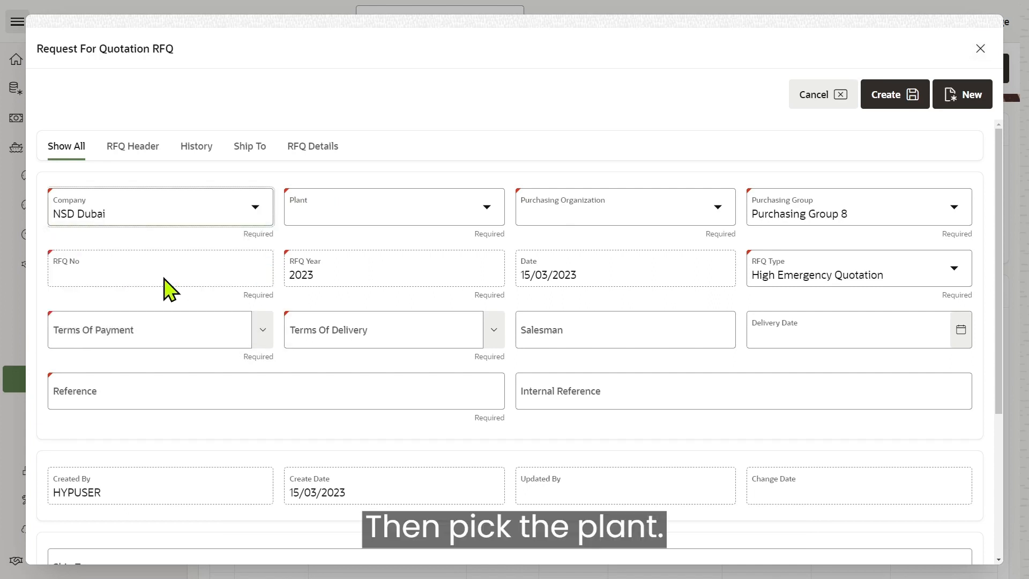
{"action": "left_click", "coordinate": [374, 218]}
{"action": "left_click", "coordinate": [344, 235]}
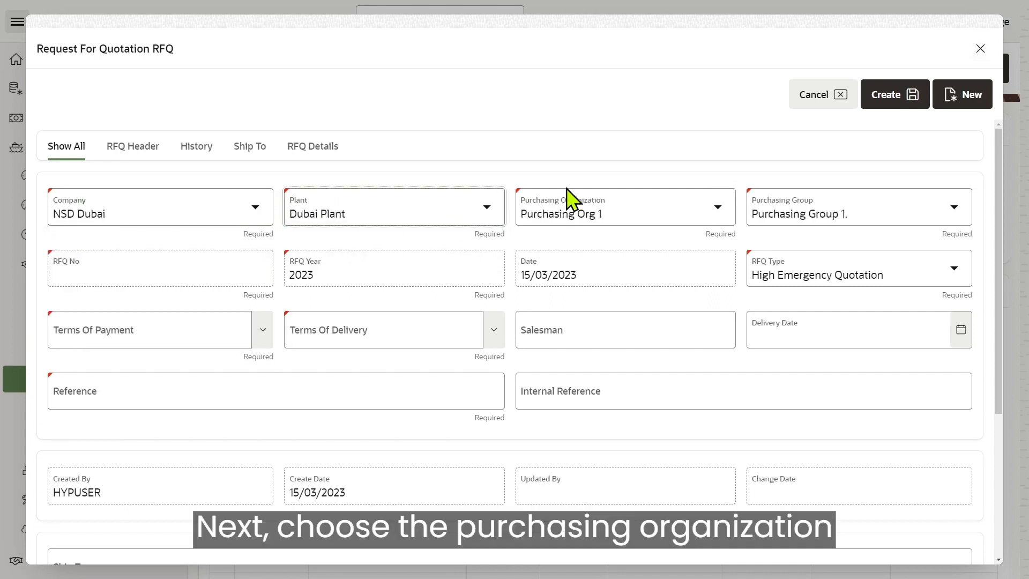
{"action": "left_click", "coordinate": [710, 213]}
{"action": "left_click", "coordinate": [611, 235]}
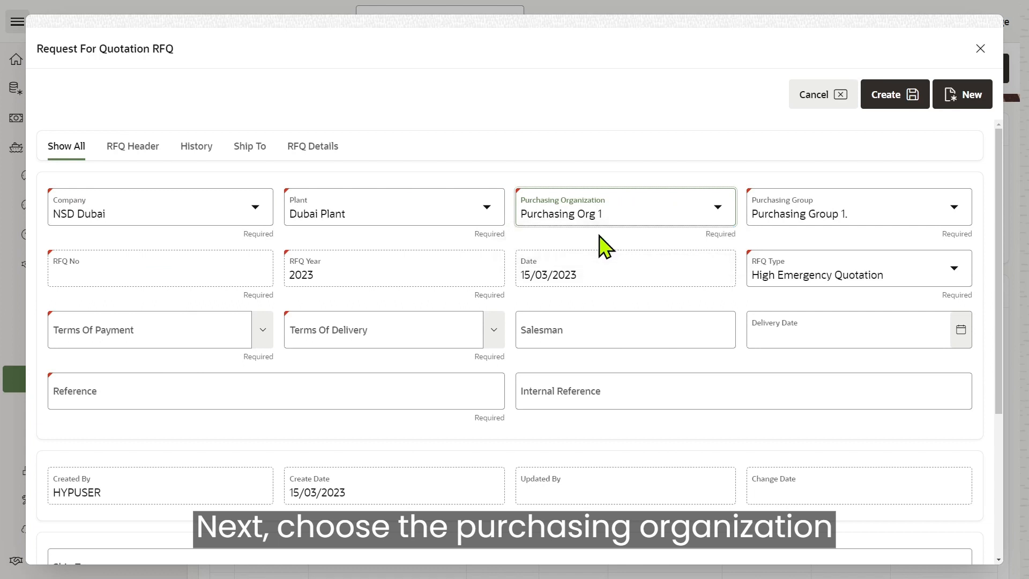
{"action": "left_click", "coordinate": [952, 209]}
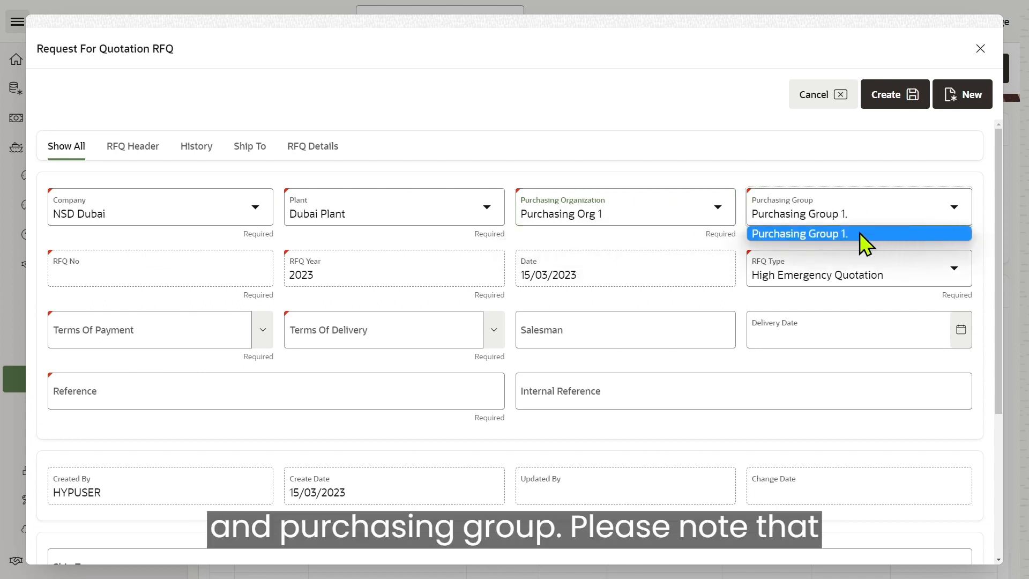
{"action": "left_click", "coordinate": [857, 233]}
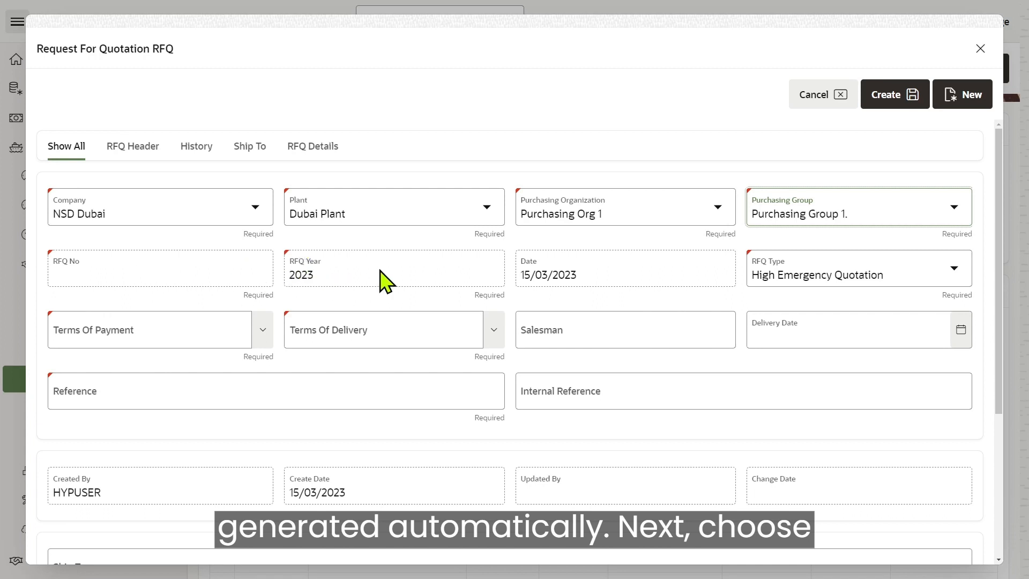
Step: Set the RFQ type to General Requist For Quotation, payment terms to Pay Immediate and delivery terms to Not Free
{"action": "left_click", "coordinate": [807, 281]}
{"action": "left_click", "coordinate": [793, 308]}
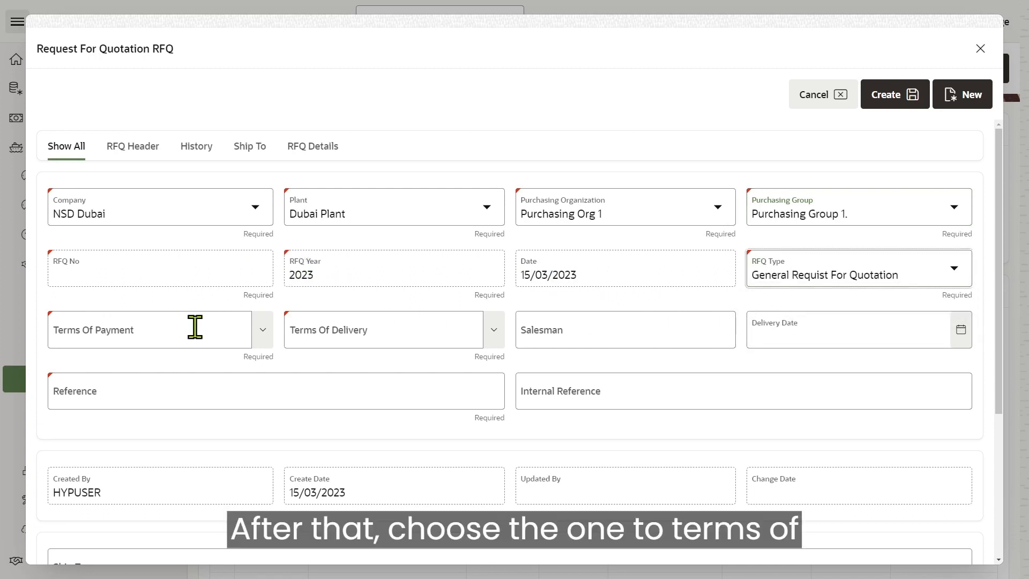
{"action": "left_click", "coordinate": [263, 330]}
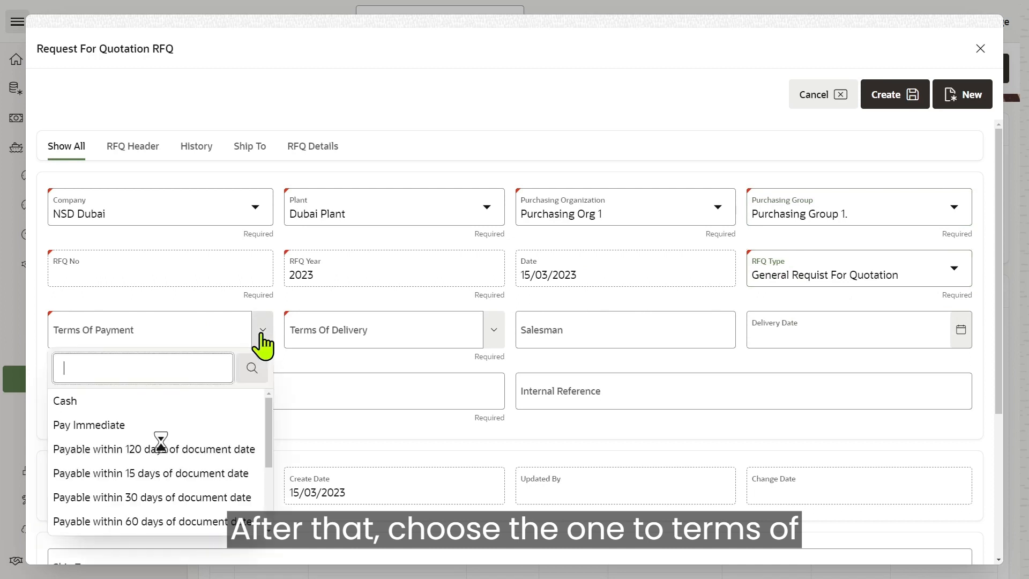
{"action": "left_click", "coordinate": [120, 426]}
{"action": "left_click", "coordinate": [493, 330]}
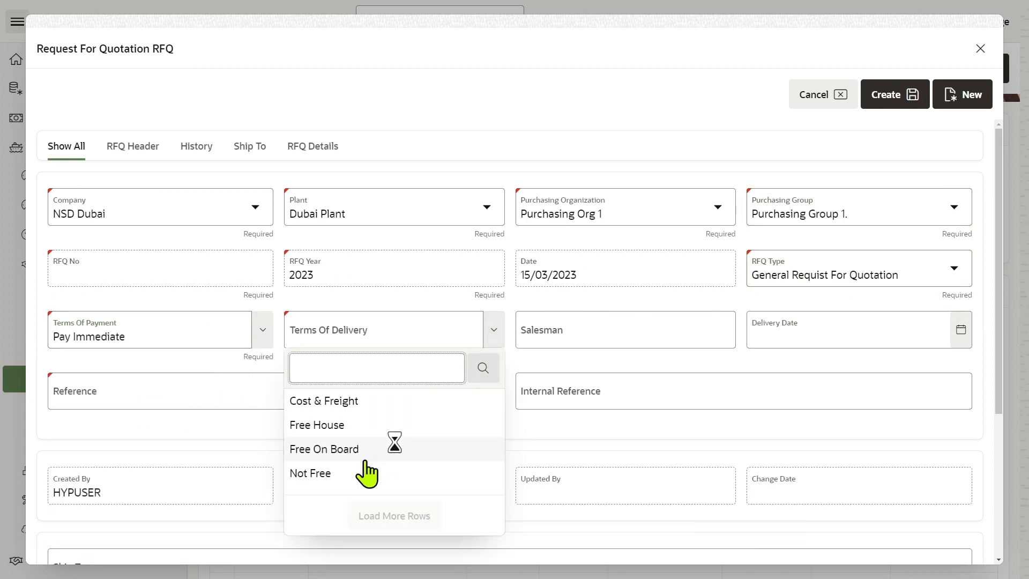
{"action": "left_click", "coordinate": [368, 471]}
Step: Enter the salesman's name and set the delivery date to 17/03/2023
{"action": "left_click", "coordinate": [622, 333]}
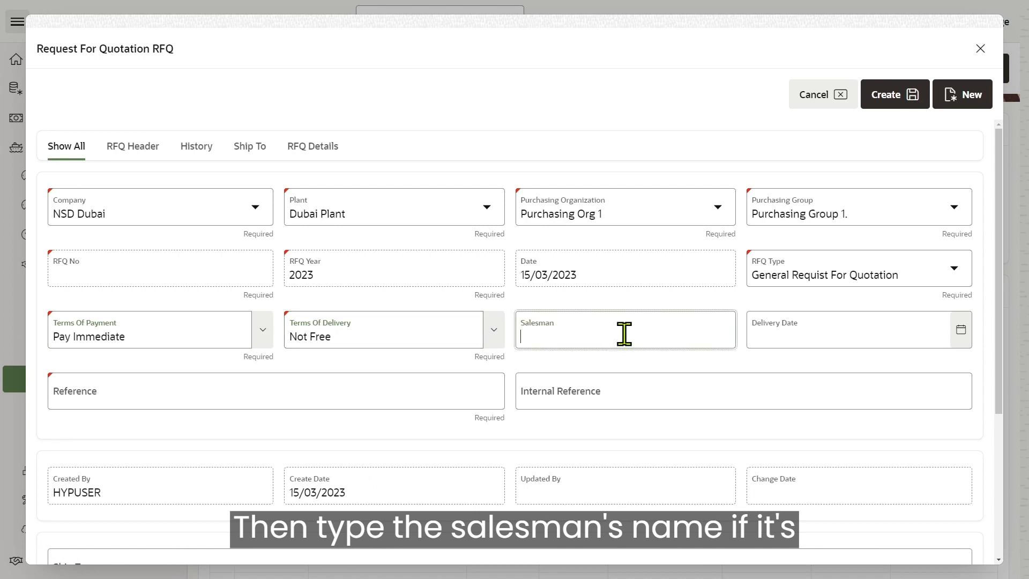
{"action": "type", "text": "Ali"}
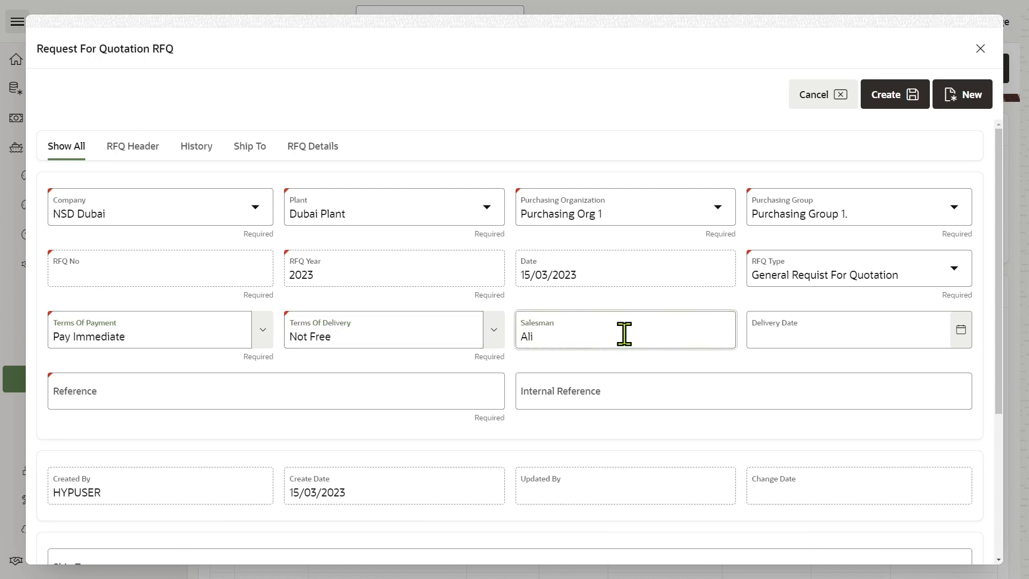
{"action": "left_click", "coordinate": [961, 329]}
{"action": "left_click", "coordinate": [932, 221]}
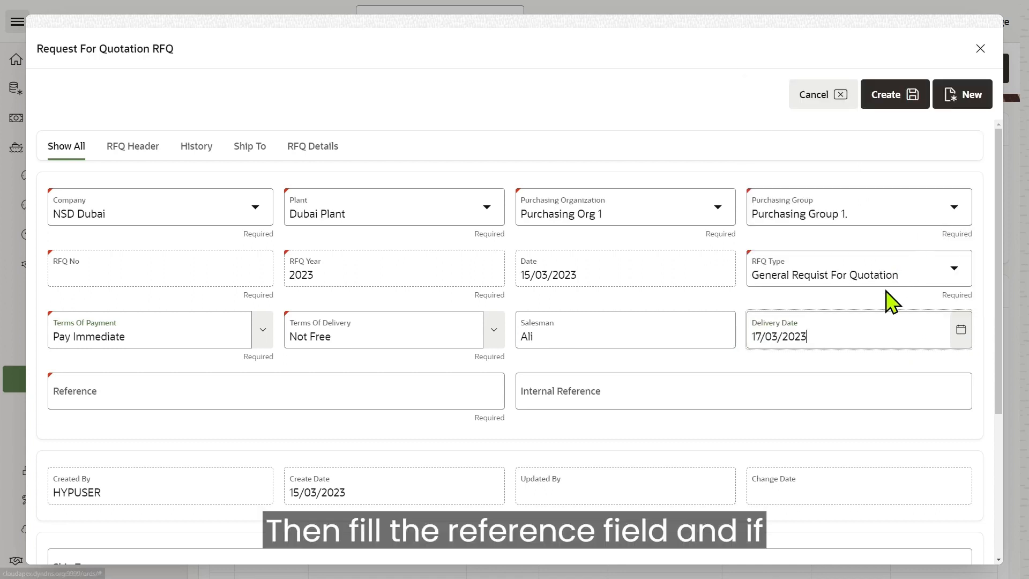
Step: Enter New RFQ 15 as the reference and Dubai as the ship-to destination
{"action": "left_click", "coordinate": [237, 394]}
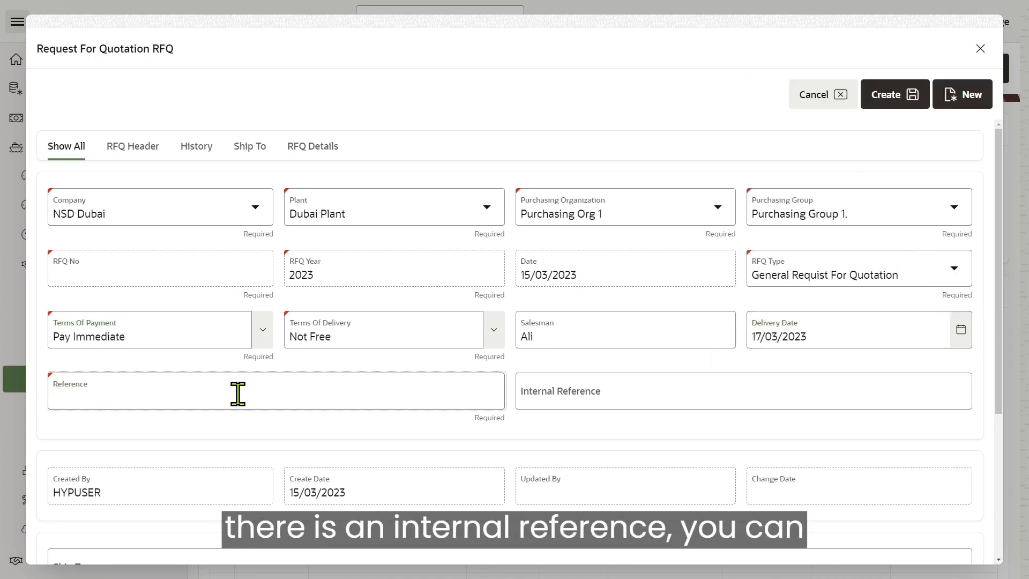
{"action": "type", "text": "New "}
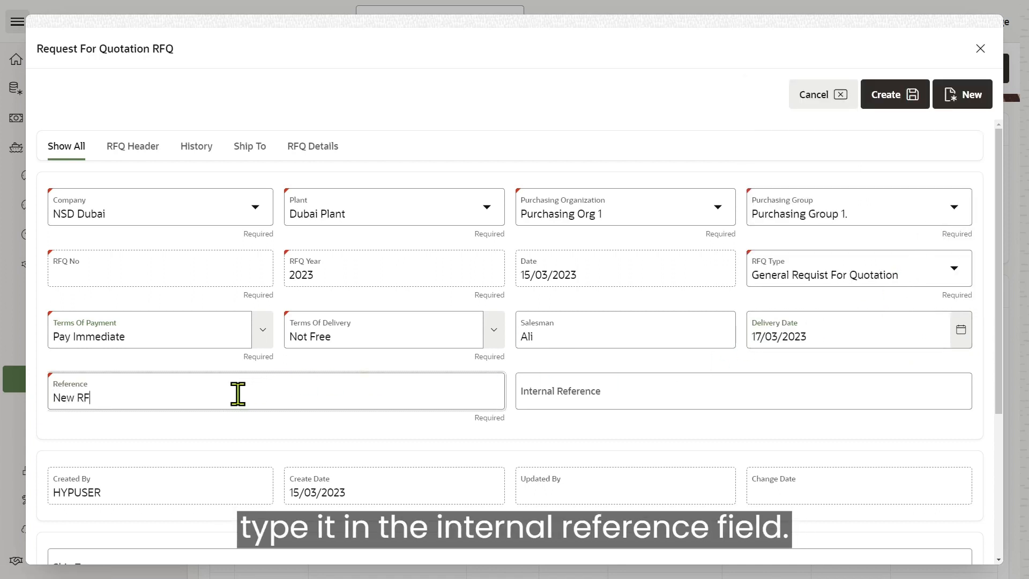
{"action": "type", "text": "RFQ 1"}
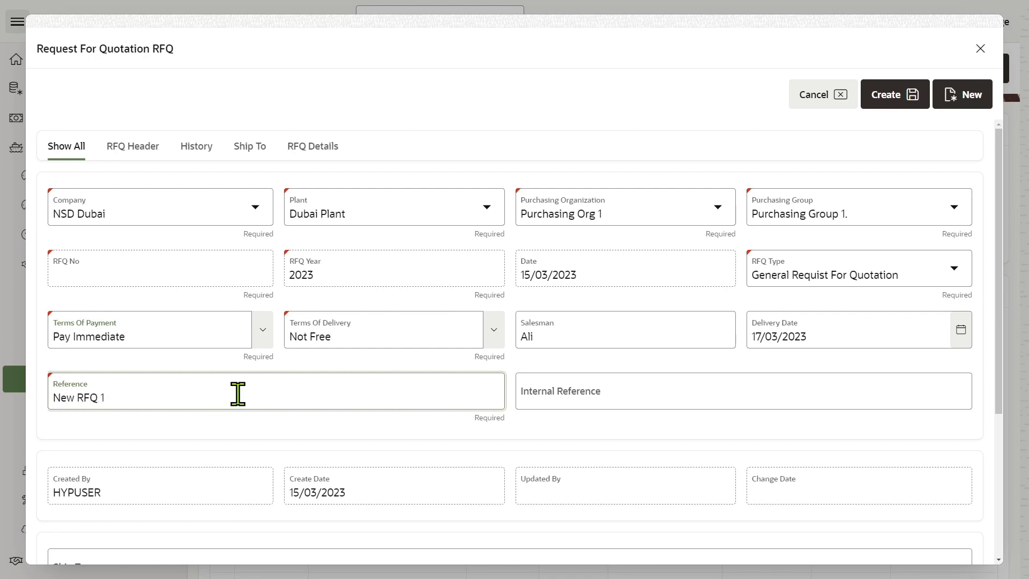
{"action": "type", "text": "5"}
{"action": "scroll", "coordinate": [275, 400], "scroll_direction": "down", "scroll_amount": 4}
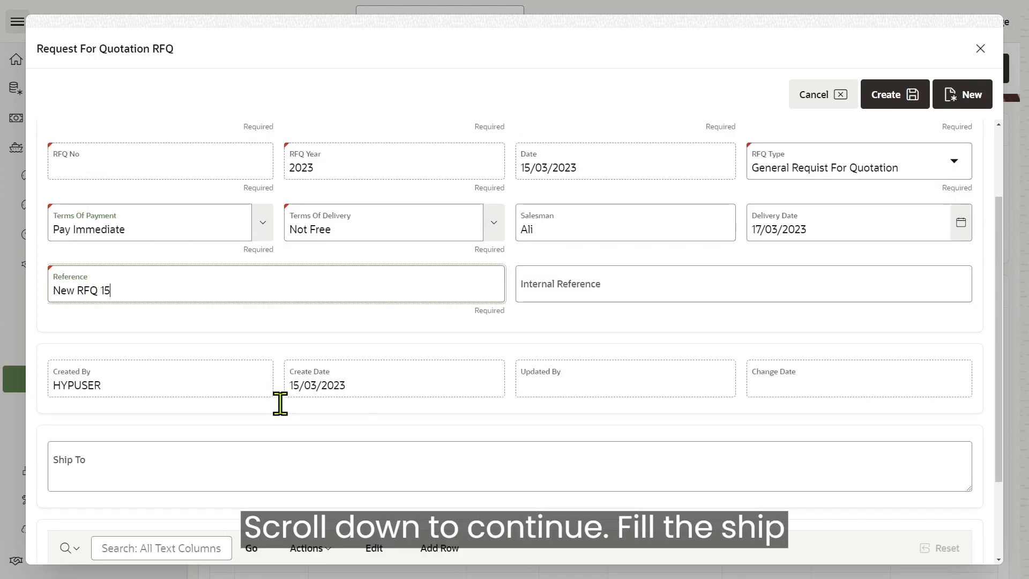
{"action": "left_click", "coordinate": [214, 370]}
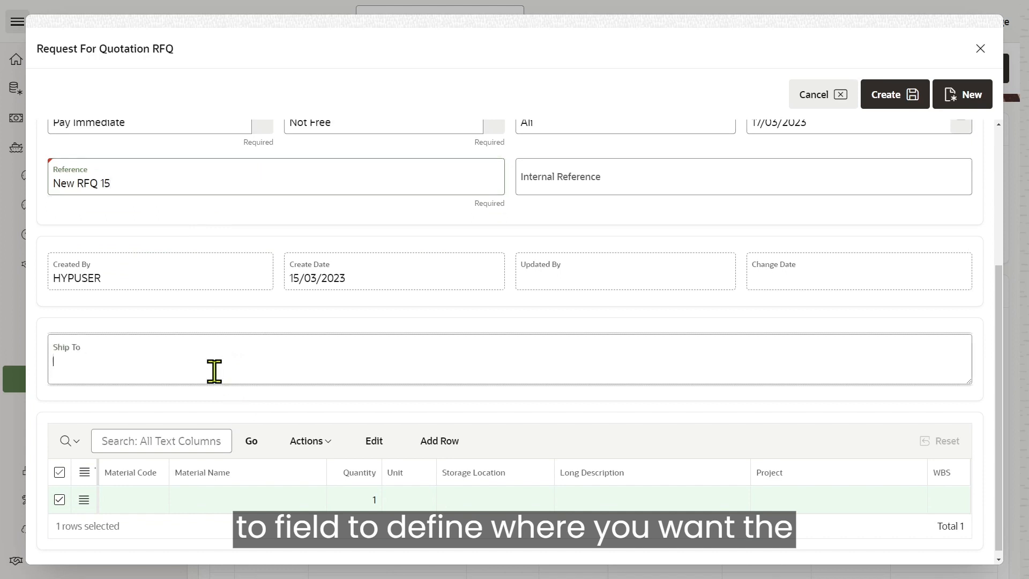
{"action": "type", "text": "Dubai"}
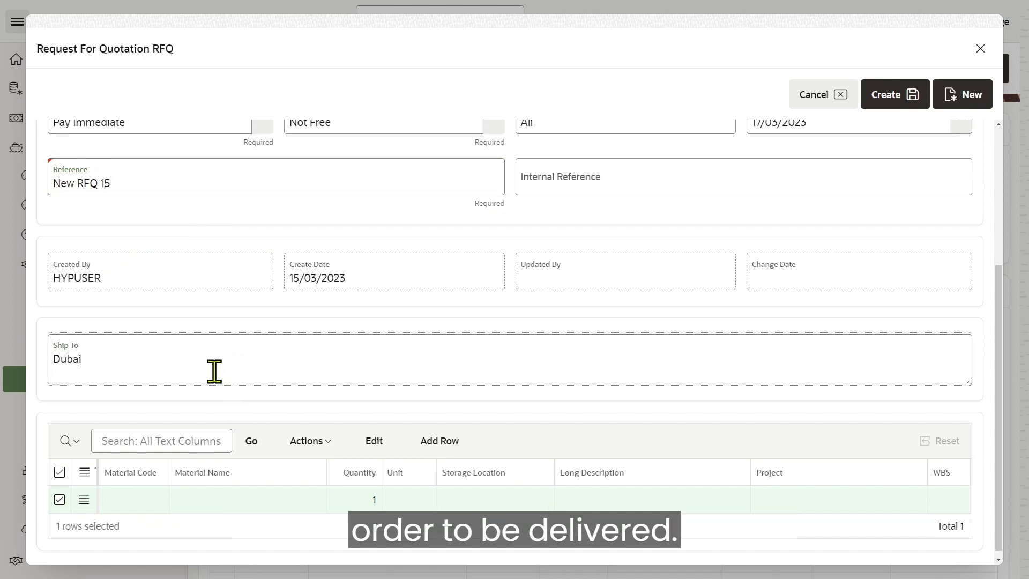
Step: Search the materials for laptop, add Laptop 2023 to the item row and set its storage location to Business Bay
{"action": "scroll", "coordinate": [205, 355], "scroll_direction": "down", "scroll_amount": 1}
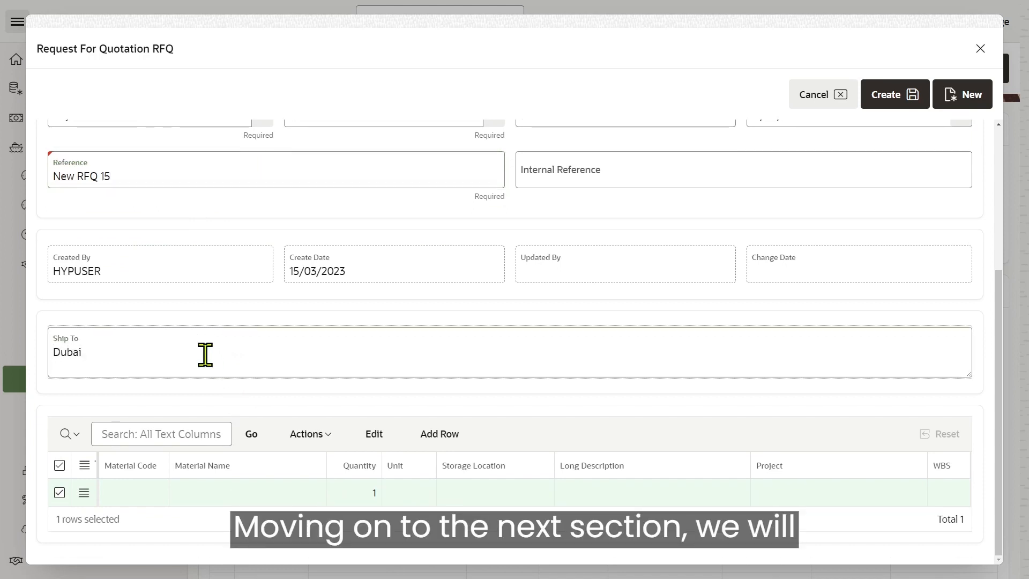
{"action": "left_click", "coordinate": [160, 494]}
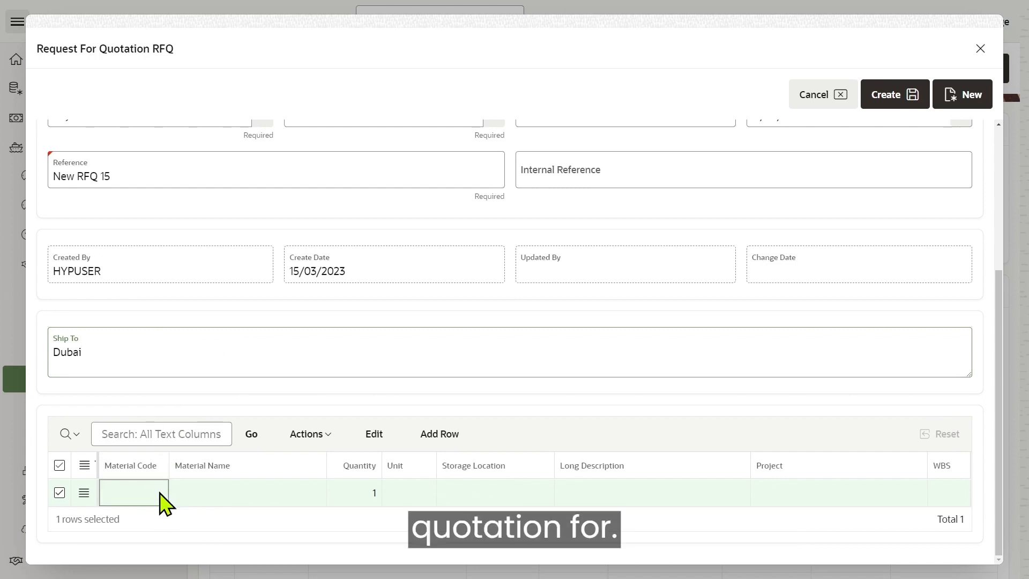
{"action": "left_click", "coordinate": [160, 492]}
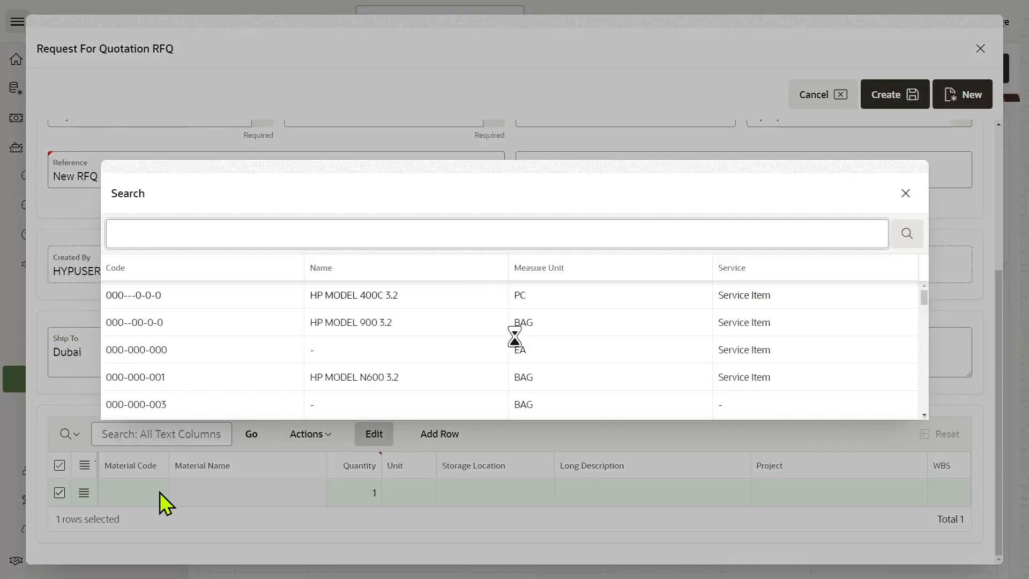
{"action": "key", "text": "Return"}
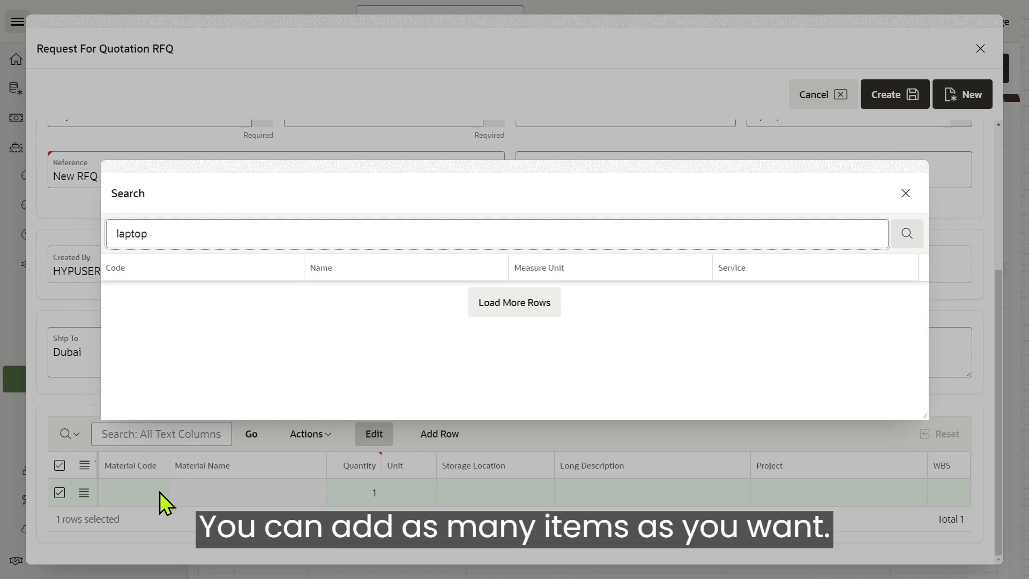
{"action": "left_click", "coordinate": [326, 294]}
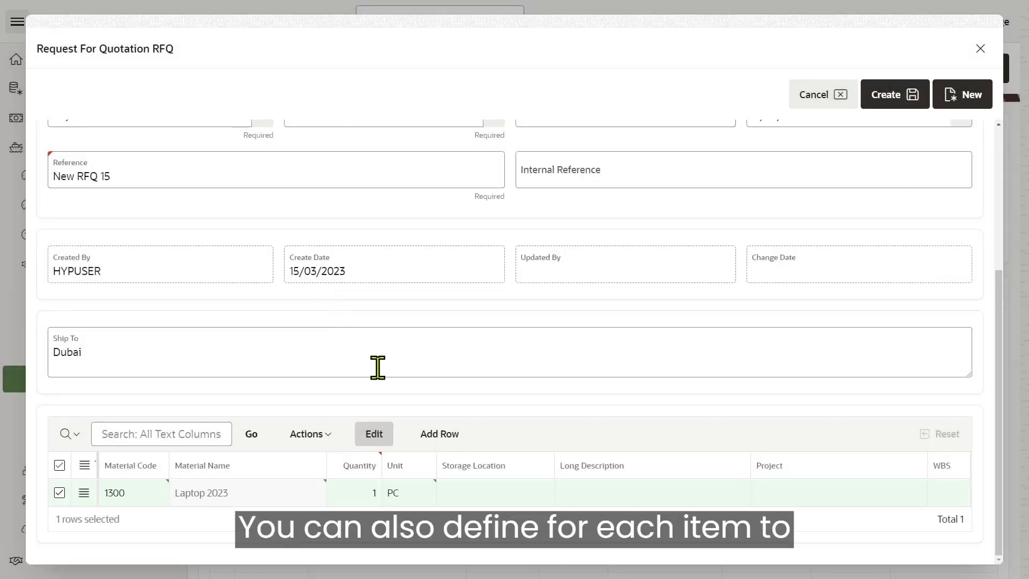
{"action": "left_click", "coordinate": [544, 495]}
{"action": "left_click", "coordinate": [467, 346]}
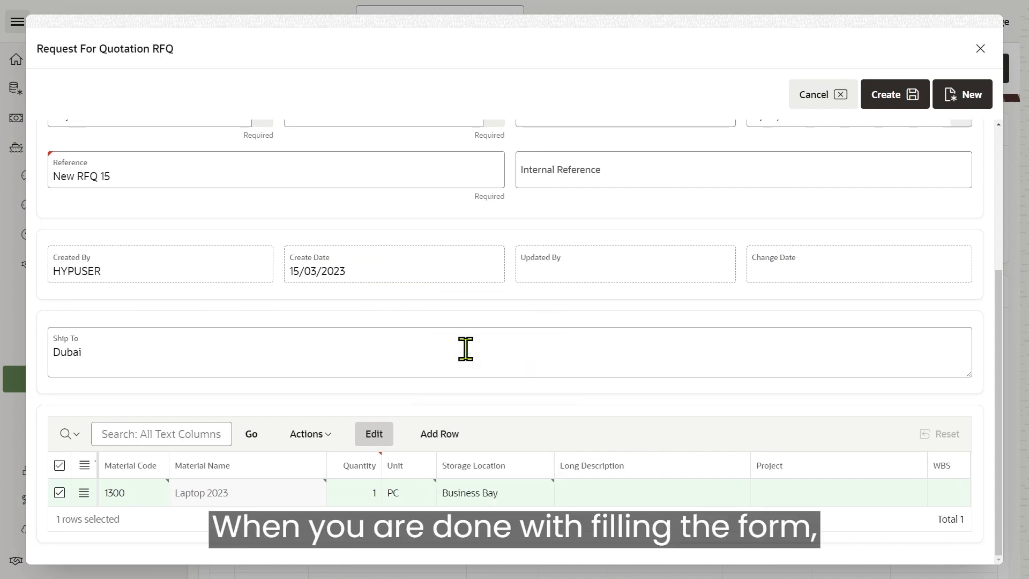
Step: Create the completed RFQ, dismiss the notification and return to the RFQ list
{"action": "left_click", "coordinate": [901, 102]}
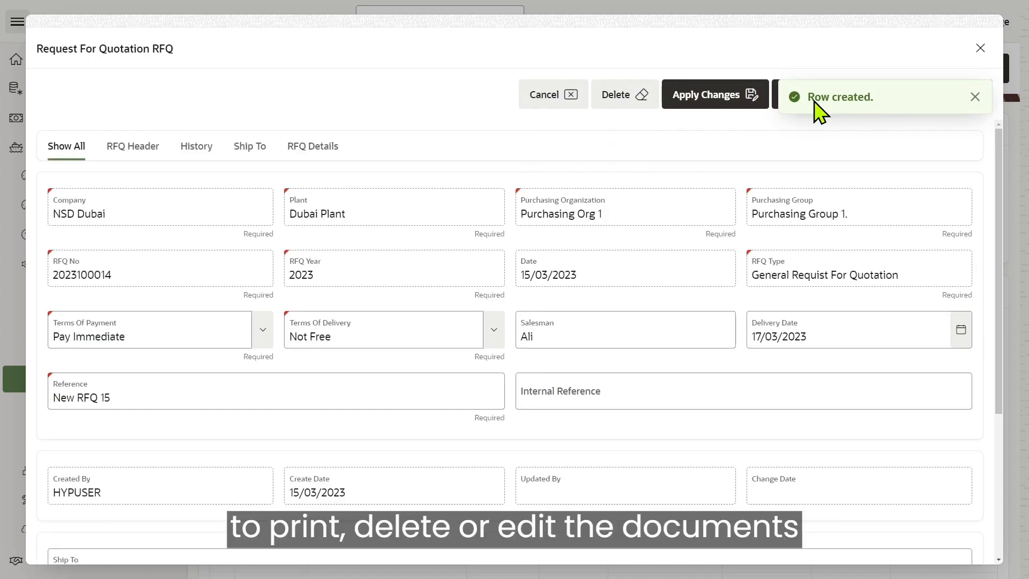
{"action": "left_click", "coordinate": [974, 98]}
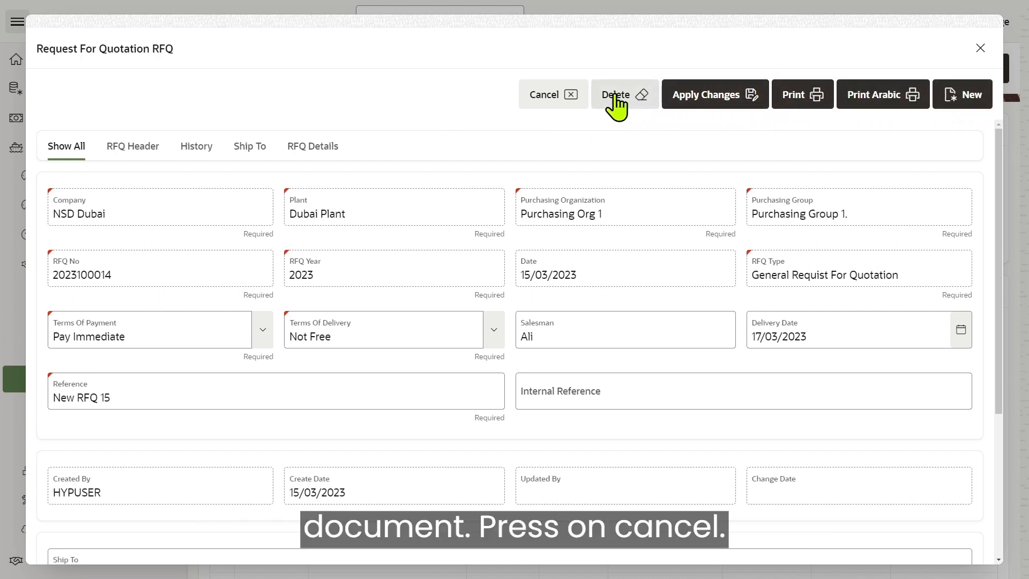
{"action": "left_click", "coordinate": [556, 102]}
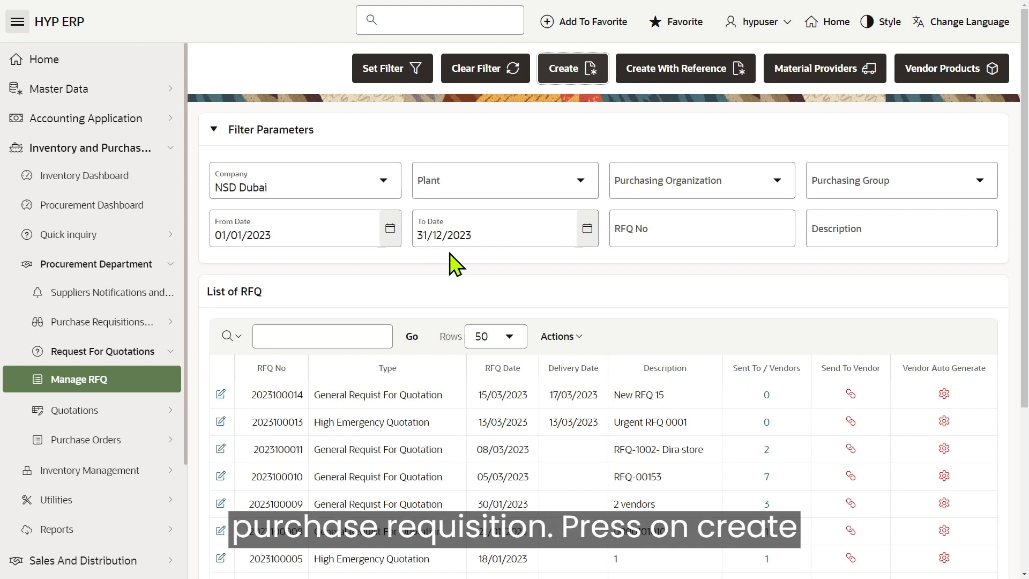
Step: Start an RFQ with reference for company NSD Dubai, plant Dubai Plant, Purchasing Org 1 and Purchasing Group 1
{"action": "left_click", "coordinate": [684, 71]}
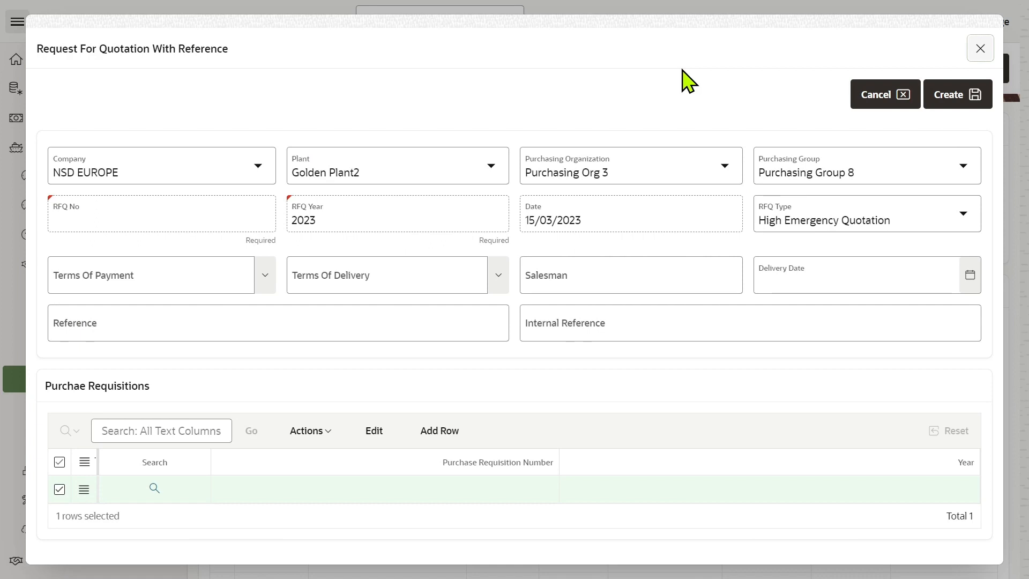
{"action": "left_click", "coordinate": [181, 173]}
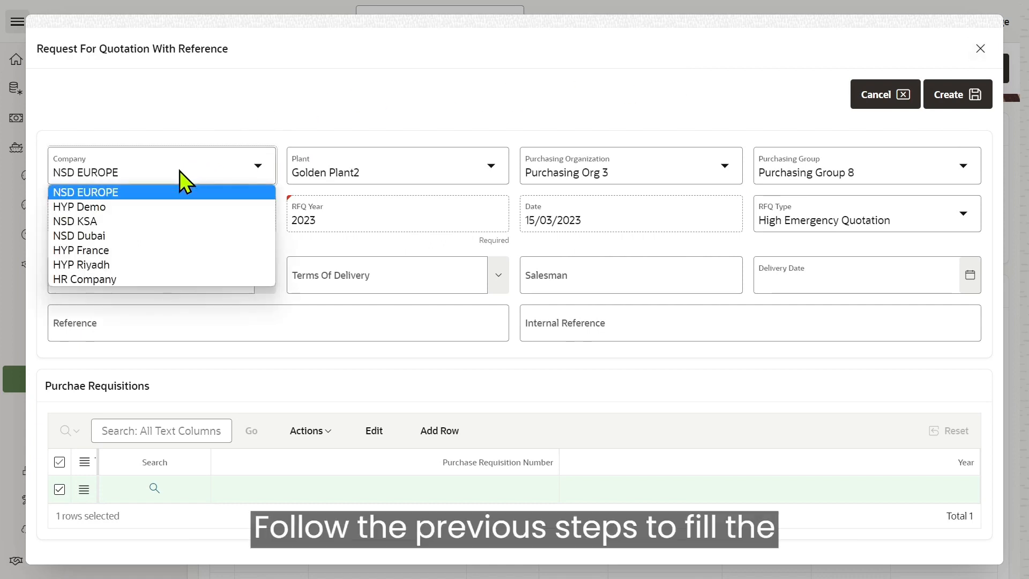
{"action": "left_click", "coordinate": [112, 235]}
{"action": "left_click", "coordinate": [349, 177]}
{"action": "left_click", "coordinate": [346, 192]}
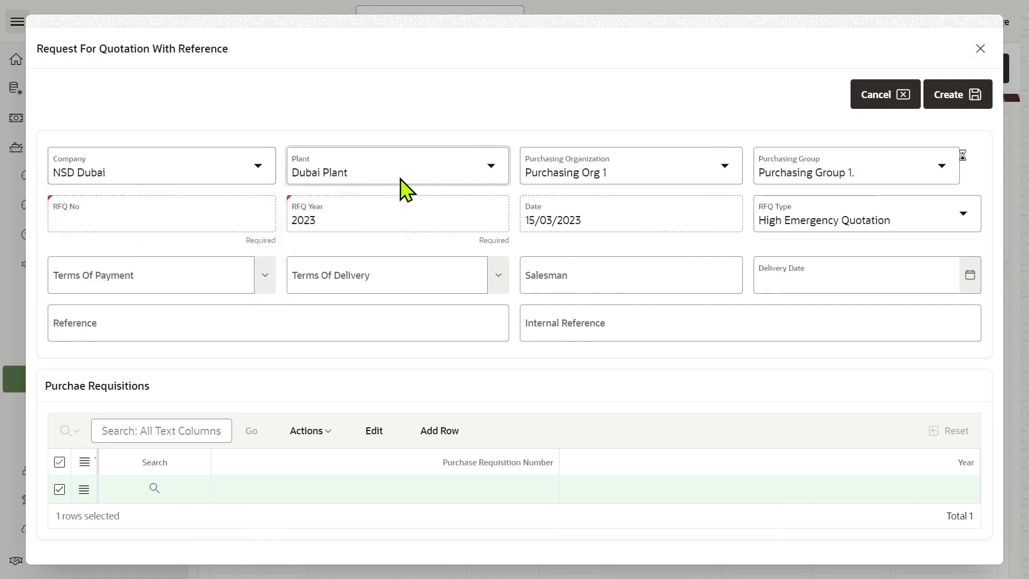
{"action": "left_click", "coordinate": [604, 181]}
{"action": "left_click", "coordinate": [605, 191]}
{"action": "left_click", "coordinate": [847, 176]}
{"action": "left_click", "coordinate": [848, 191]}
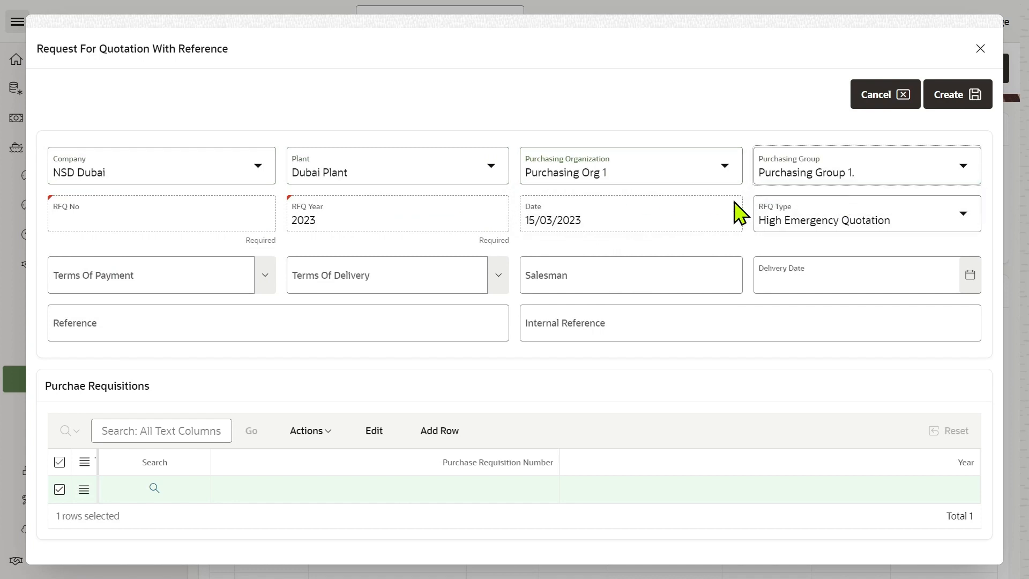
Step: Set the RFQ type to General Requist For Quotation, payment terms to payable within 120 days of document date and delivery terms to Free On Board
{"action": "left_click", "coordinate": [825, 226]}
{"action": "left_click", "coordinate": [772, 253]}
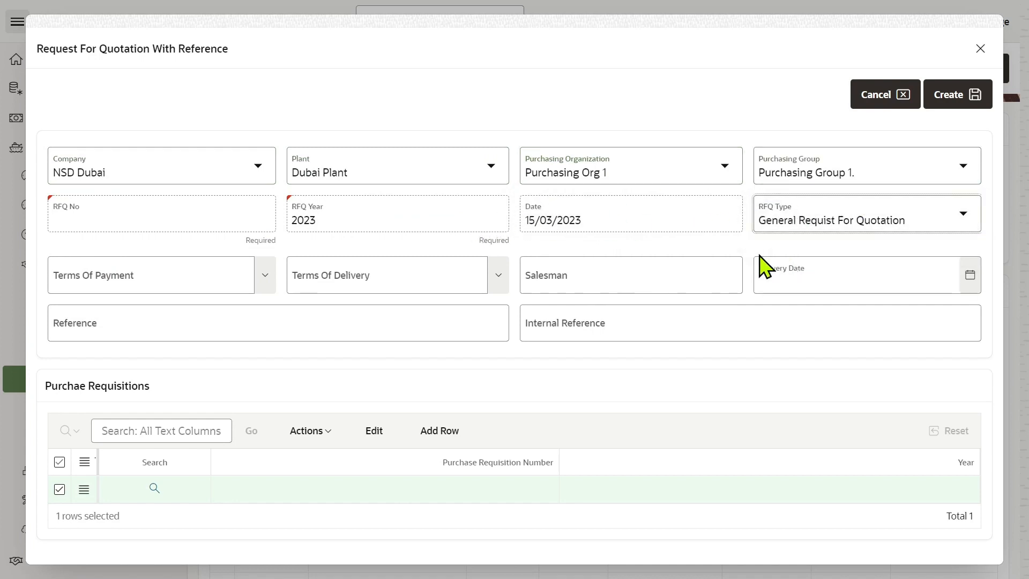
{"action": "left_click", "coordinate": [264, 283]}
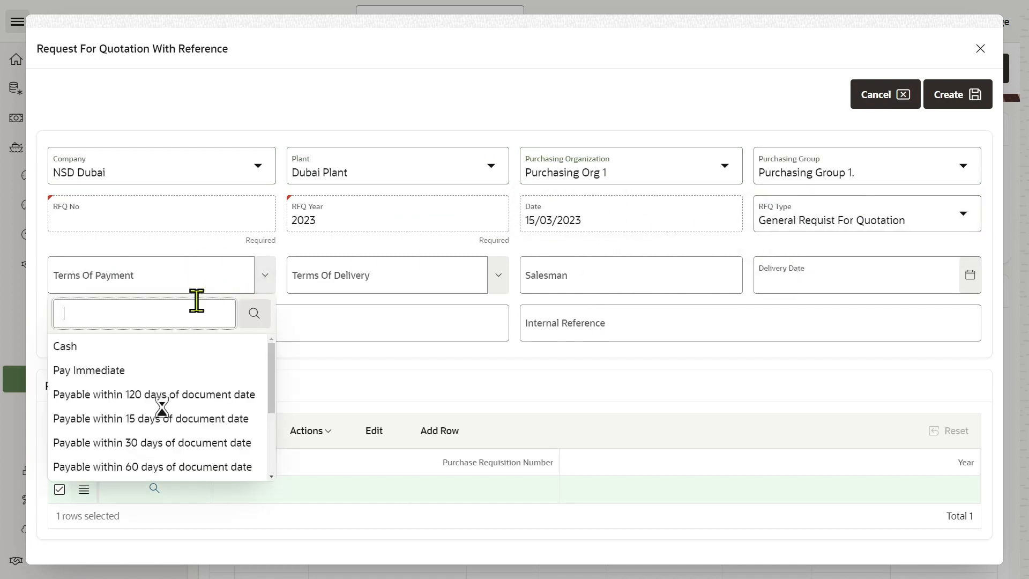
{"action": "left_click", "coordinate": [121, 394]}
{"action": "left_click", "coordinate": [498, 275]}
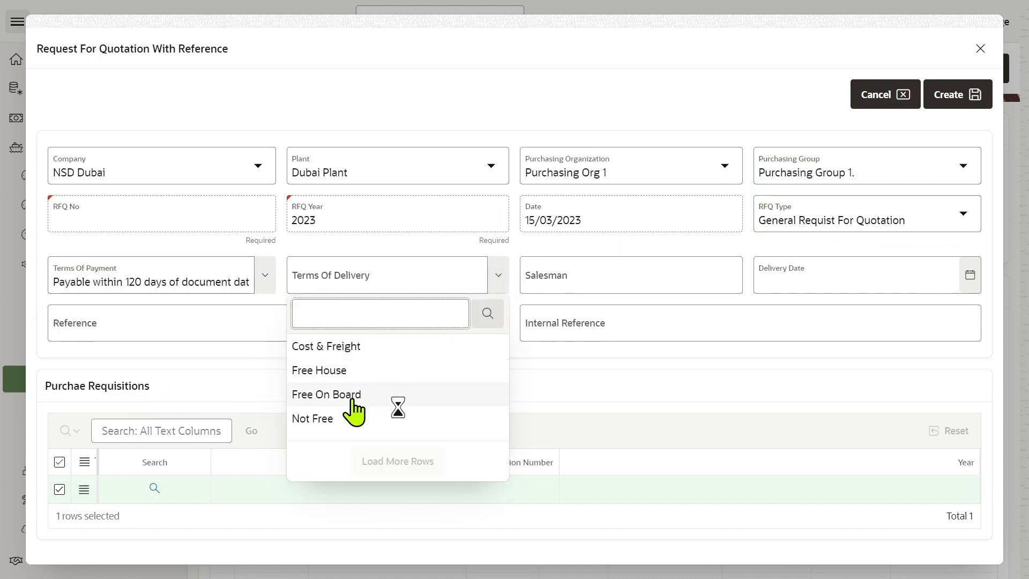
{"action": "left_click", "coordinate": [348, 394]}
Step: Enter the salesman's name, set the delivery date to 18/03/2023 and enter RFQ 18 as the reference
{"action": "left_click", "coordinate": [639, 279]}
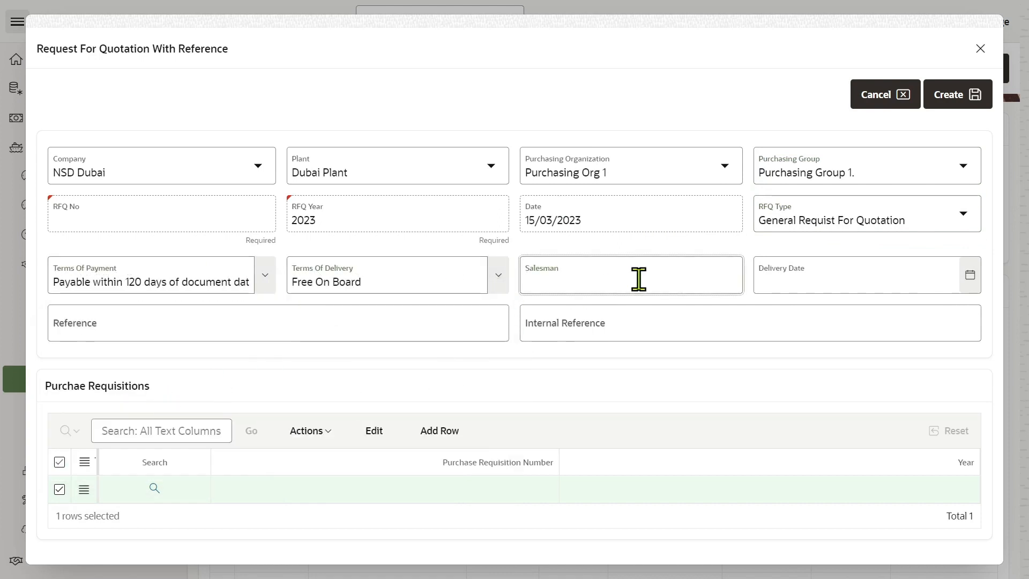
{"action": "type", "text": "Khalid"}
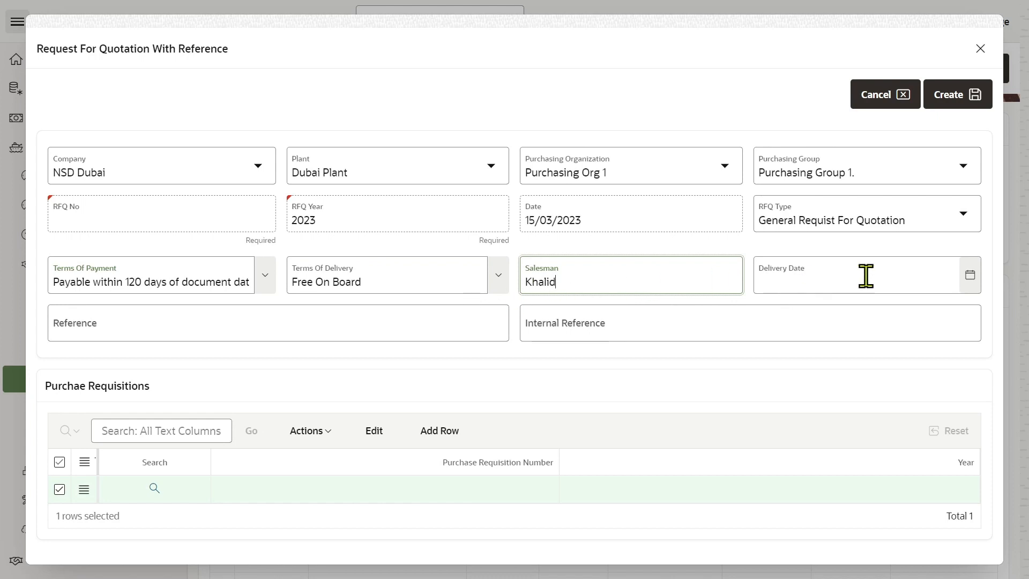
{"action": "left_click", "coordinate": [970, 275]}
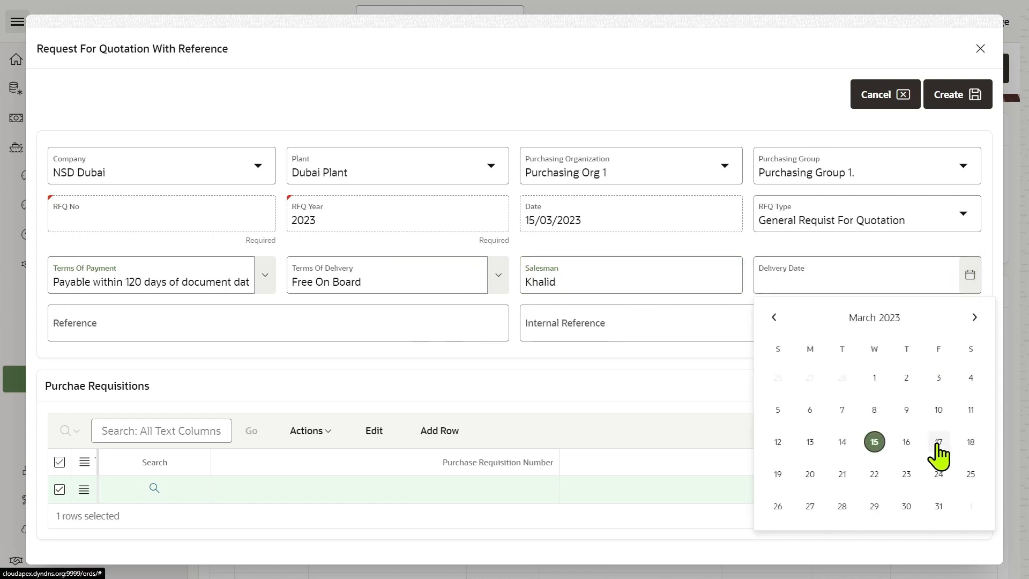
{"action": "left_click", "coordinate": [971, 443]}
{"action": "left_click", "coordinate": [149, 326]}
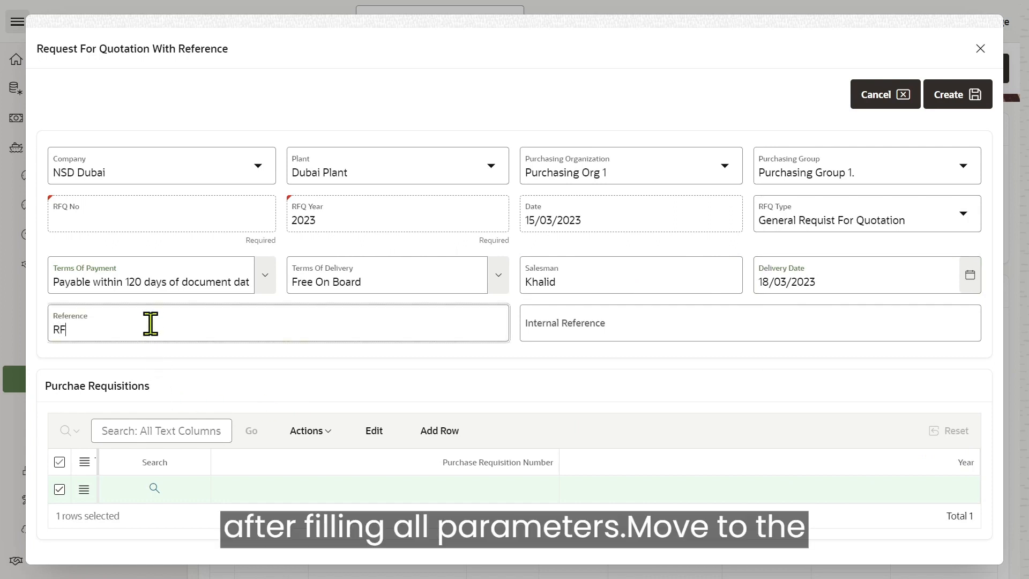
{"action": "type", "text": "RFQ 18"}
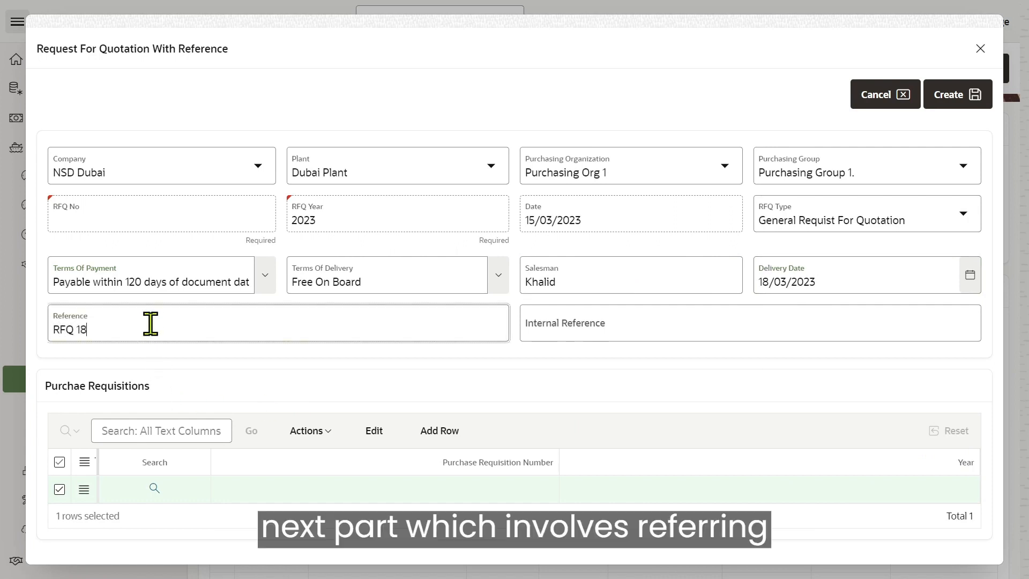
Step: Search the open purchase requisitions and add requisition 11 to the RFQ's requisition row
{"action": "left_click", "coordinate": [153, 514]}
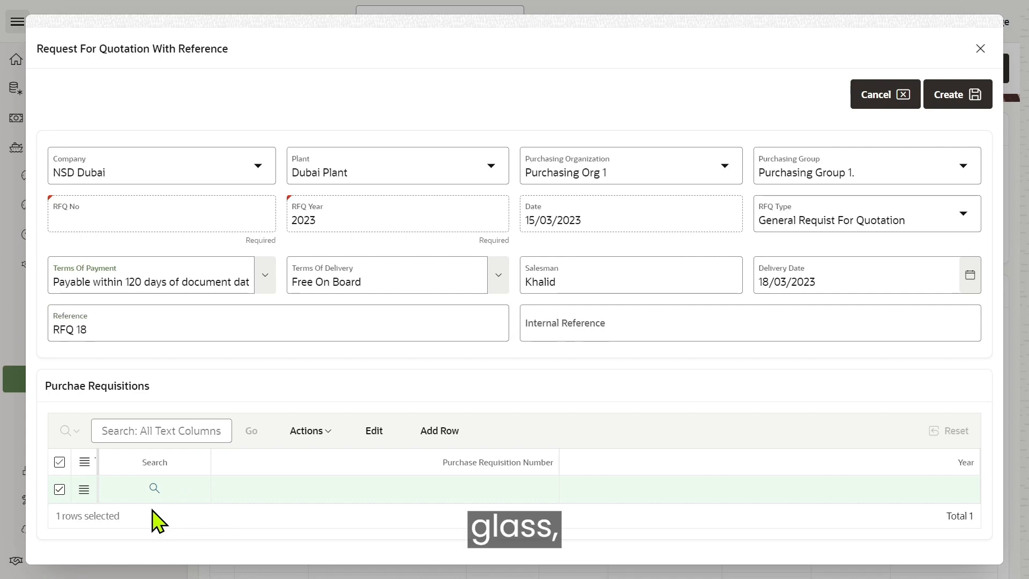
{"action": "left_click", "coordinate": [154, 487]}
{"action": "left_click", "coordinate": [154, 488]}
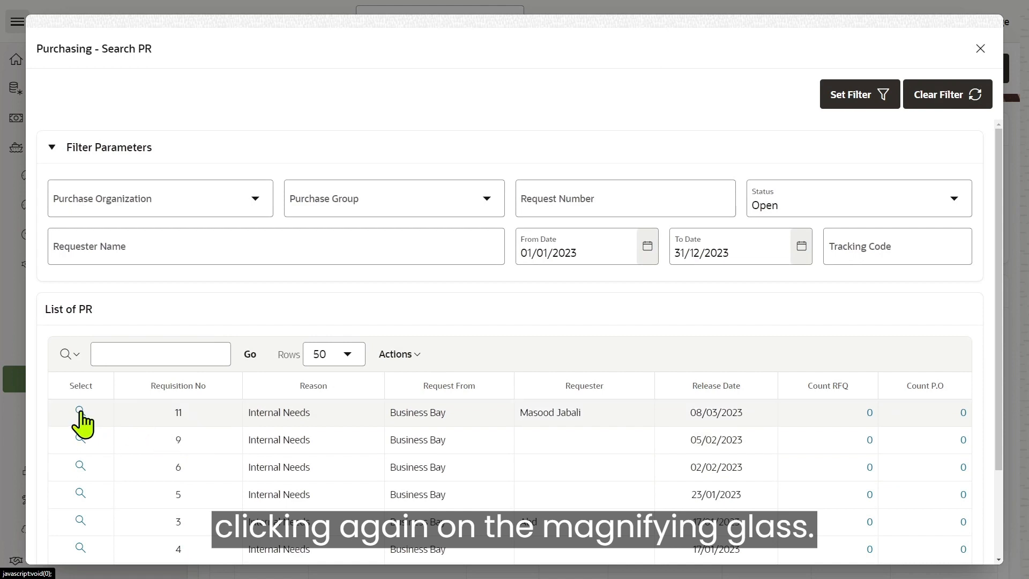
{"action": "left_click", "coordinate": [79, 412]}
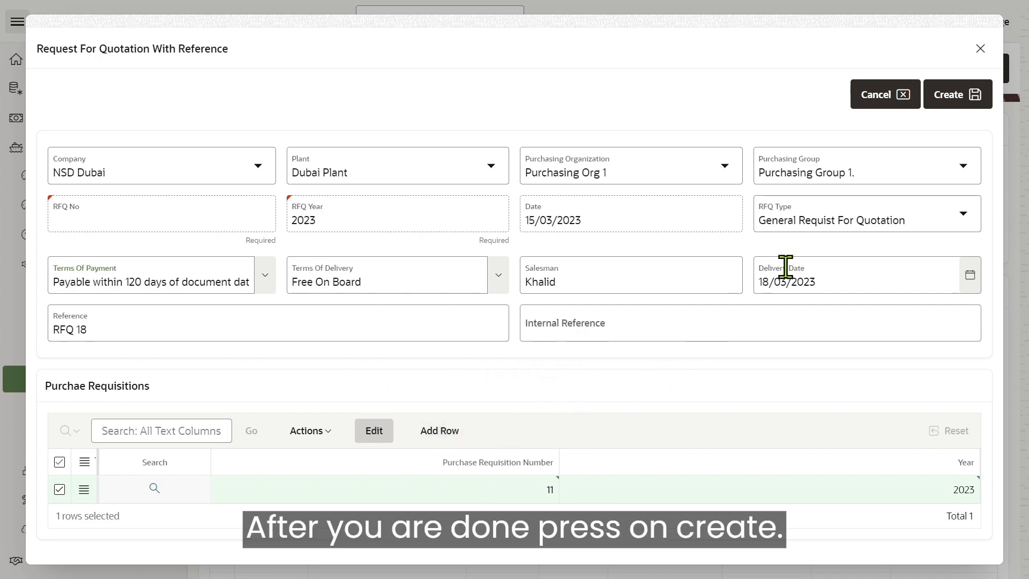
Step: Create RFQ 18, review its header and material rows, and return to the RFQ list
{"action": "left_click", "coordinate": [934, 117]}
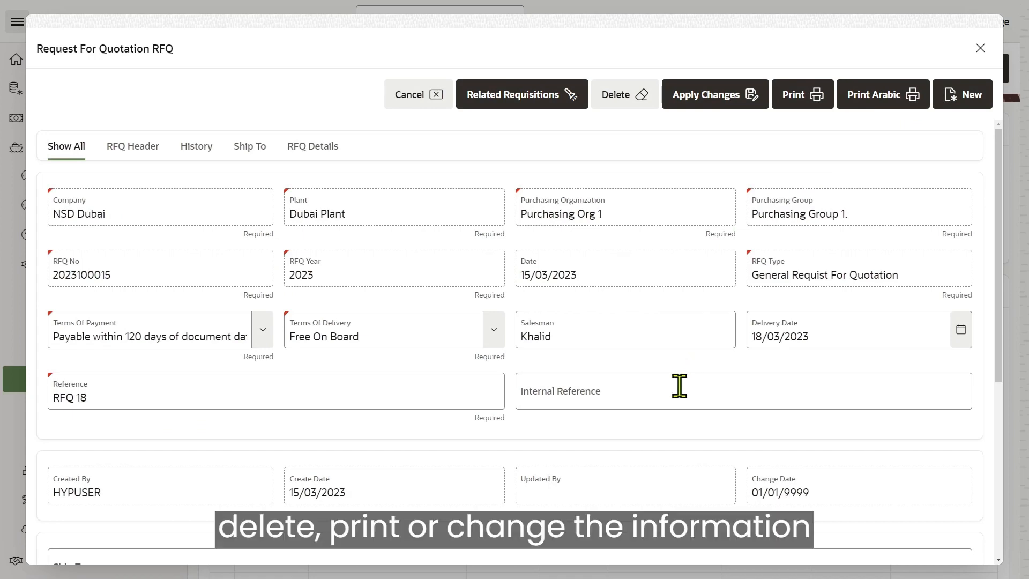
{"action": "scroll", "coordinate": [681, 385], "scroll_direction": "down", "scroll_amount": 2}
{"action": "scroll", "coordinate": [686, 400], "scroll_direction": "down", "scroll_amount": 4}
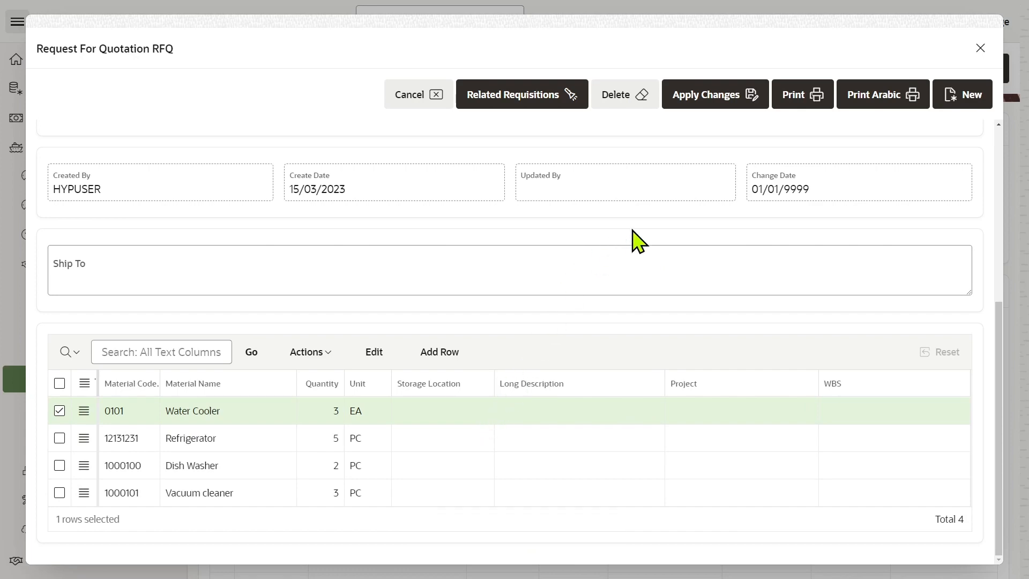
{"action": "left_click", "coordinate": [426, 95]}
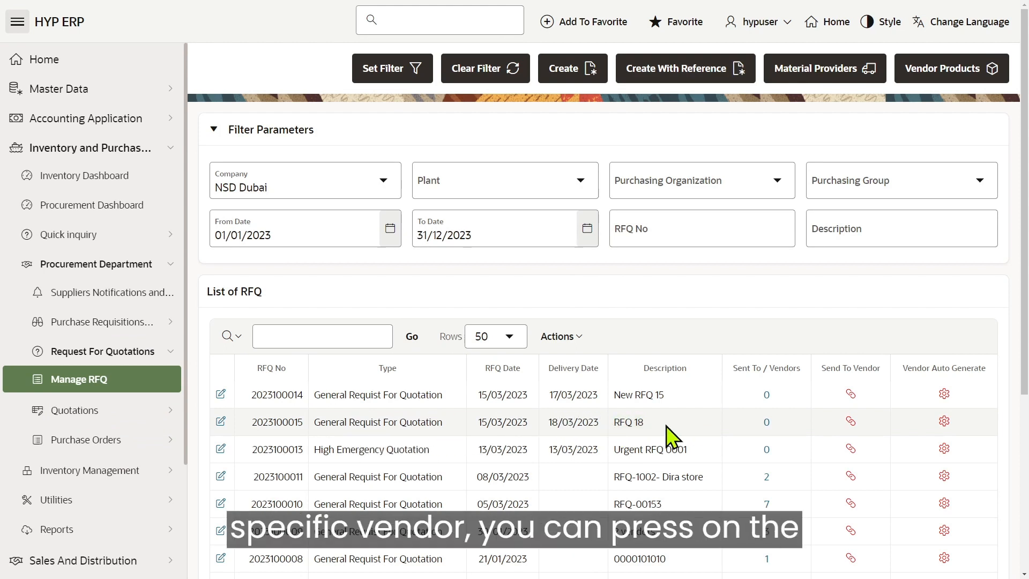
Step: Generate New RFQ 15 for the vendor IBM Technologies with all RFQ materials
{"action": "left_click", "coordinate": [850, 395]}
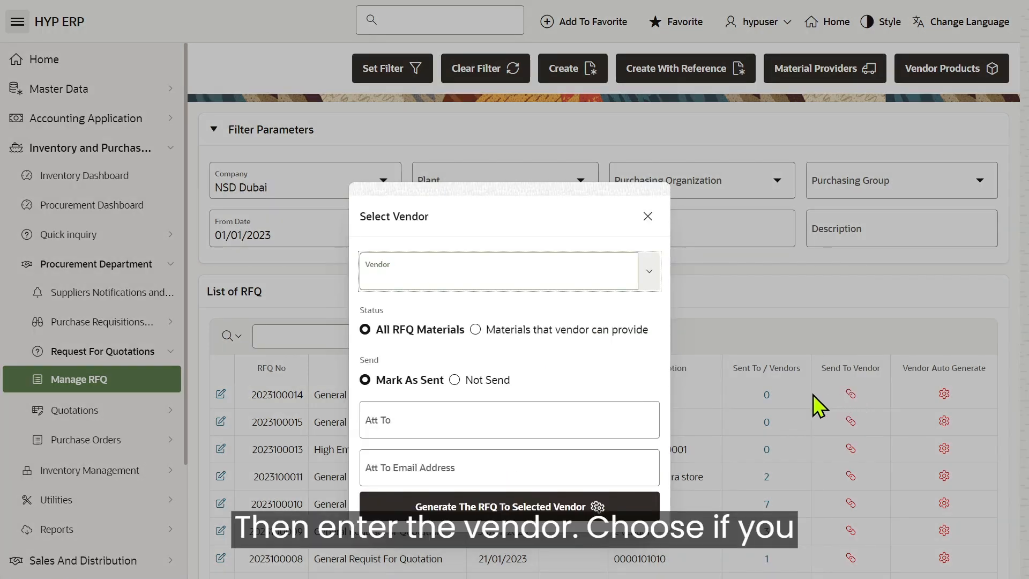
{"action": "left_click", "coordinate": [649, 272]}
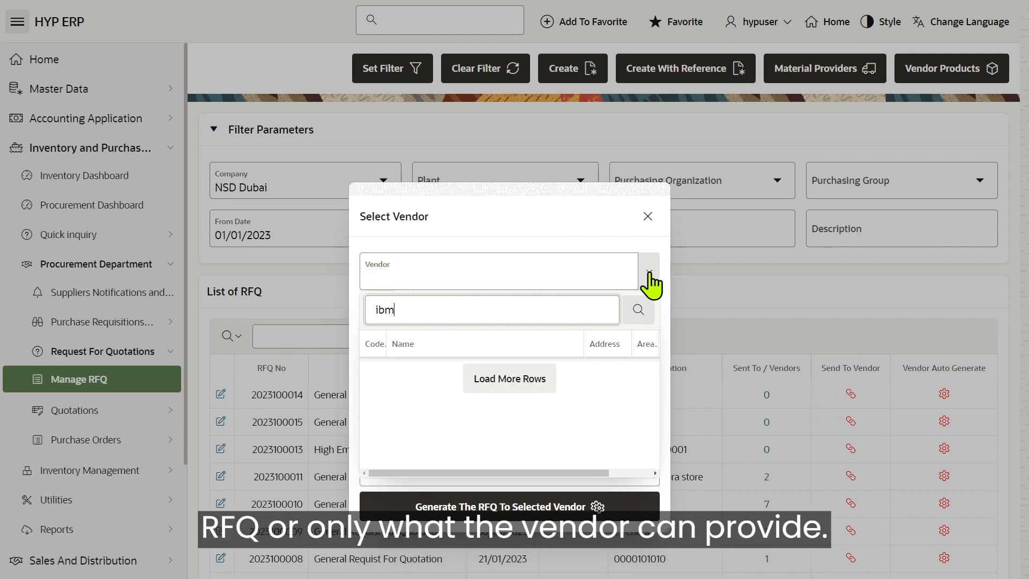
{"action": "left_click", "coordinate": [531, 369]}
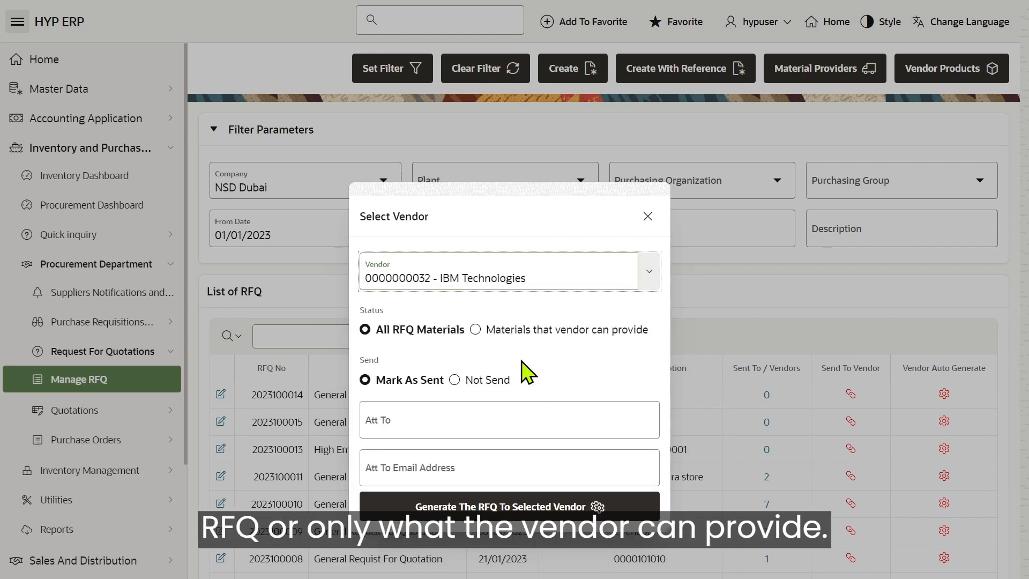
{"action": "left_click", "coordinate": [476, 330]}
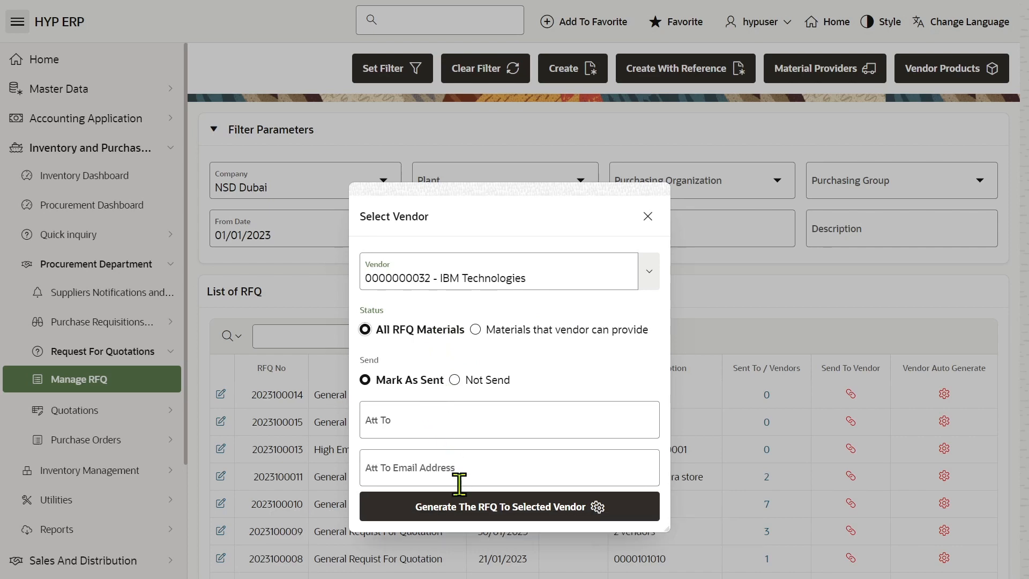
{"action": "left_click", "coordinate": [477, 508]}
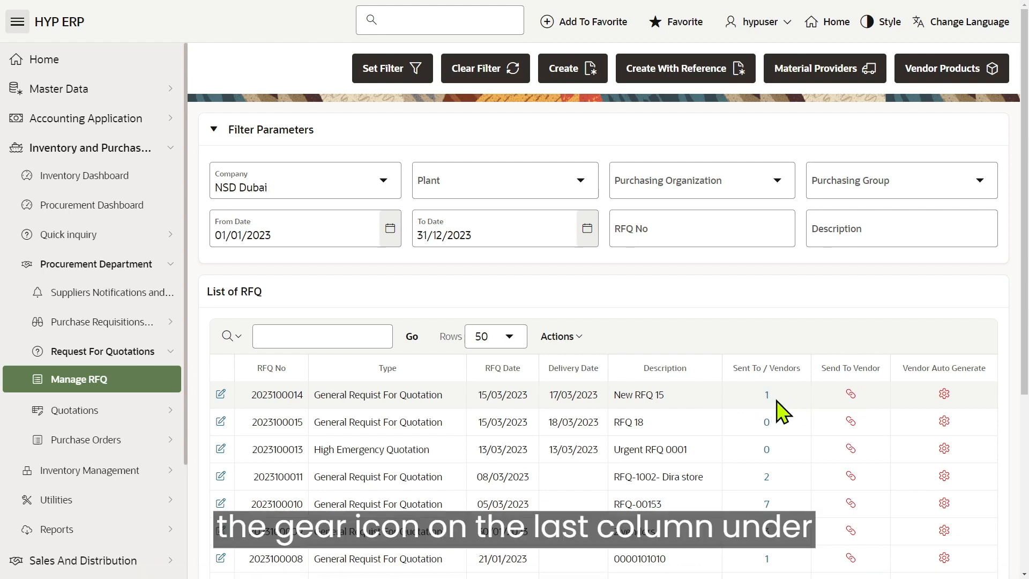
Step: Start vendor auto-generation for New RFQ 15 and set Computer Desks and Red Star IT Solutions L.L.C as selected vendors
{"action": "left_click", "coordinate": [943, 397]}
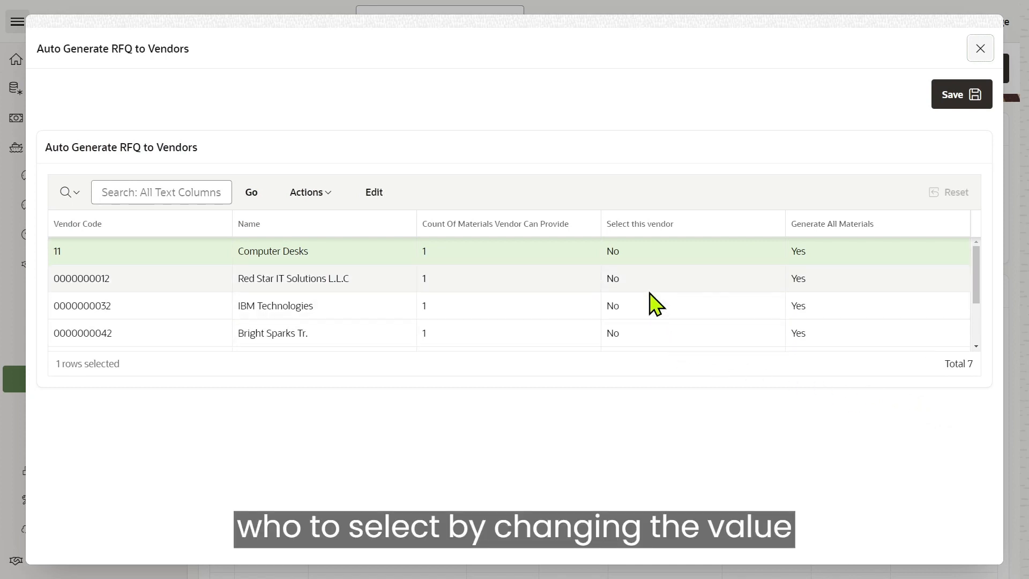
{"action": "scroll", "coordinate": [655, 298], "scroll_direction": "down", "scroll_amount": 1}
{"action": "scroll", "coordinate": [648, 293], "scroll_direction": "up", "scroll_amount": 1}
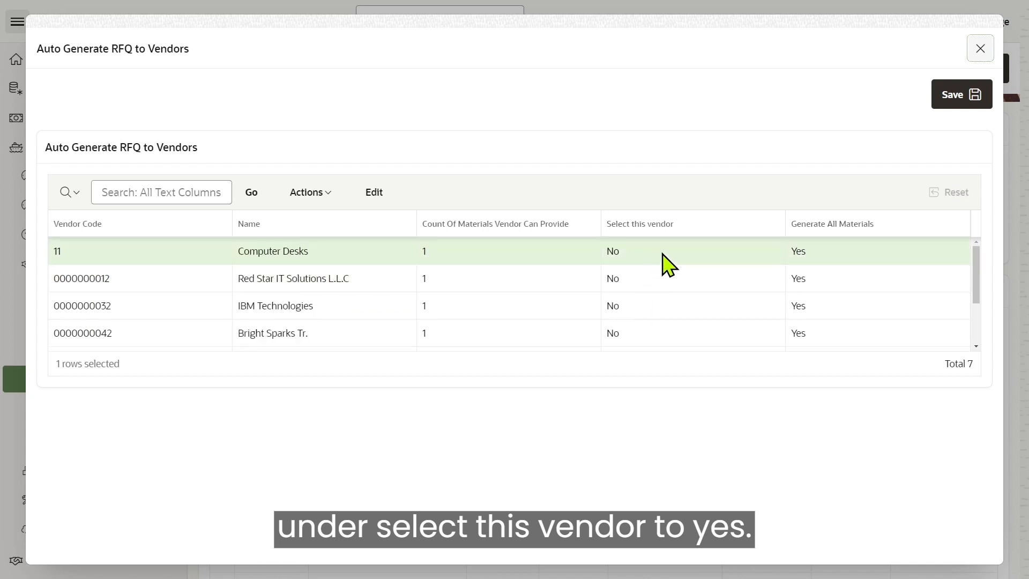
{"action": "left_click", "coordinate": [704, 252]}
{"action": "left_click", "coordinate": [709, 259]}
{"action": "left_click", "coordinate": [761, 256]}
{"action": "left_click", "coordinate": [708, 271]}
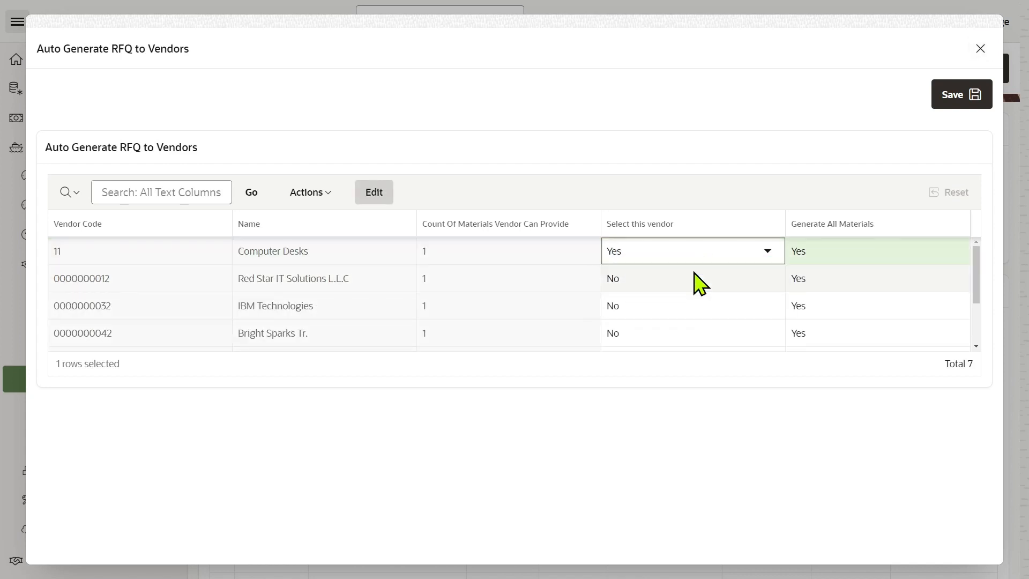
{"action": "left_click", "coordinate": [758, 294]}
{"action": "left_click", "coordinate": [729, 298]}
Step: Select Bright Sparks Tr. as another vendor for New RFQ 15, leave IBM Technologies unselected, and save the vendor selection
{"action": "left_click", "coordinate": [713, 309]}
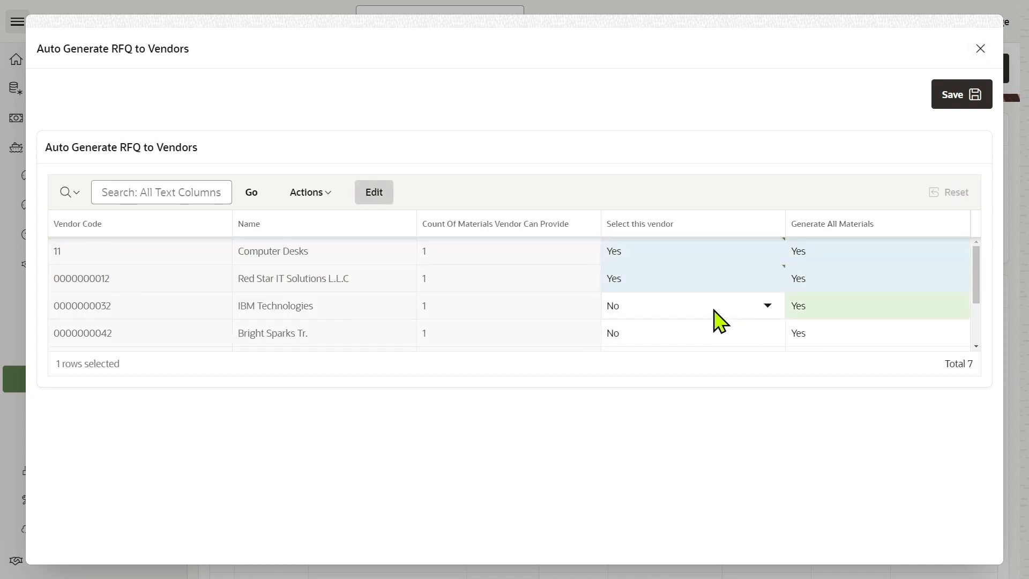
{"action": "left_click", "coordinate": [713, 309]}
{"action": "left_click", "coordinate": [673, 340]}
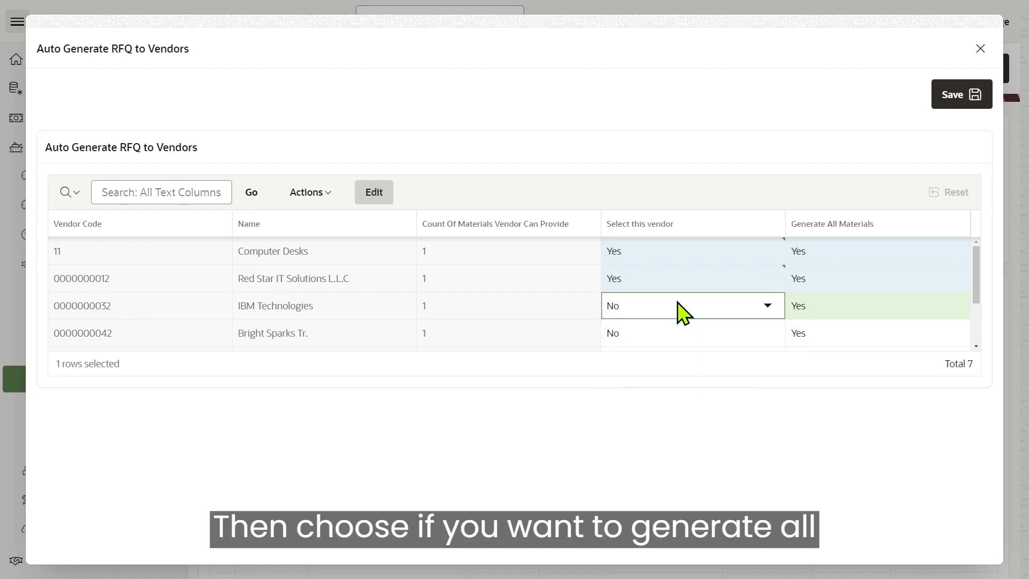
{"action": "left_click", "coordinate": [658, 333]}
{"action": "left_click", "coordinate": [657, 337]}
{"action": "left_click", "coordinate": [646, 355]}
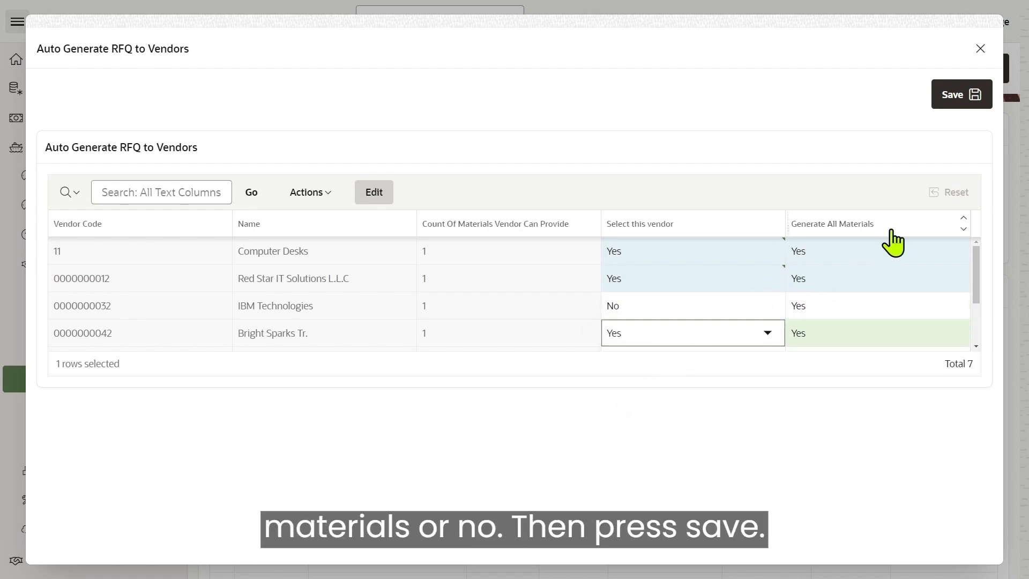
{"action": "left_click", "coordinate": [953, 95]}
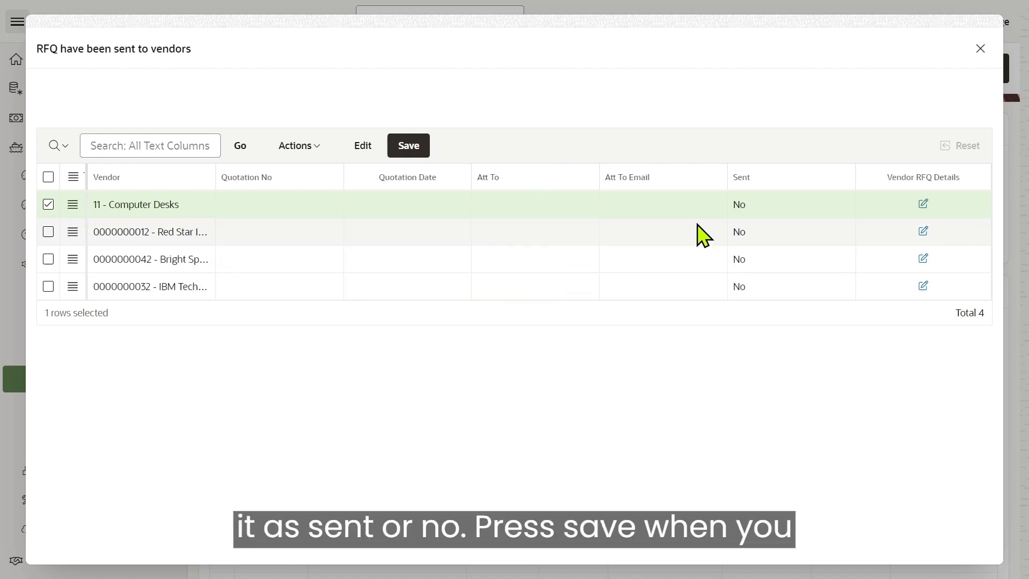
Step: Mark New RFQ 15 as sent for Computer Desks and Red Star IT Solutions L.L.C, save, and recheck its vendor list
{"action": "double_click", "coordinate": [866, 209]}
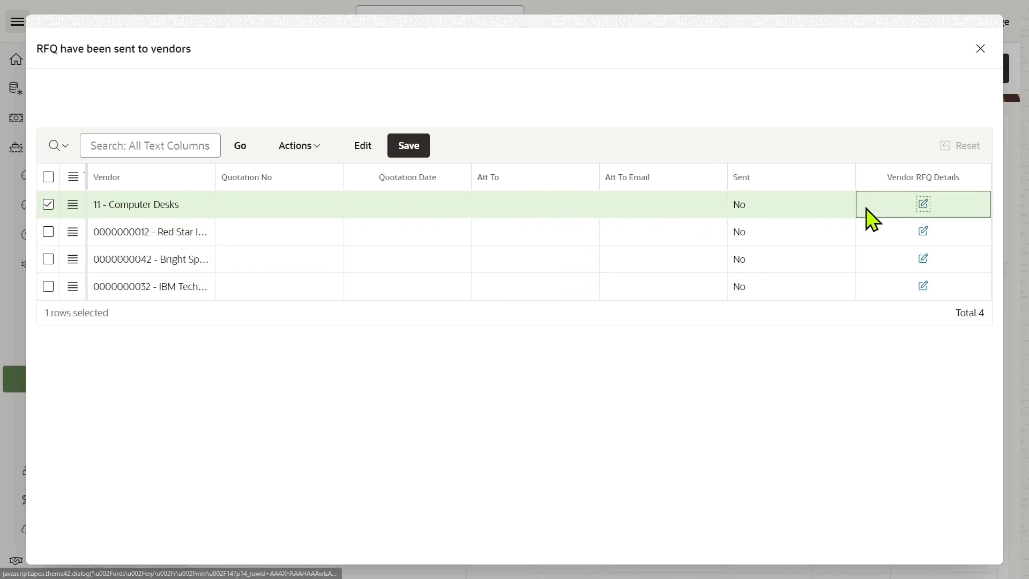
{"action": "double_click", "coordinate": [842, 207]}
{"action": "left_click", "coordinate": [797, 241]}
{"action": "left_click", "coordinate": [804, 239]}
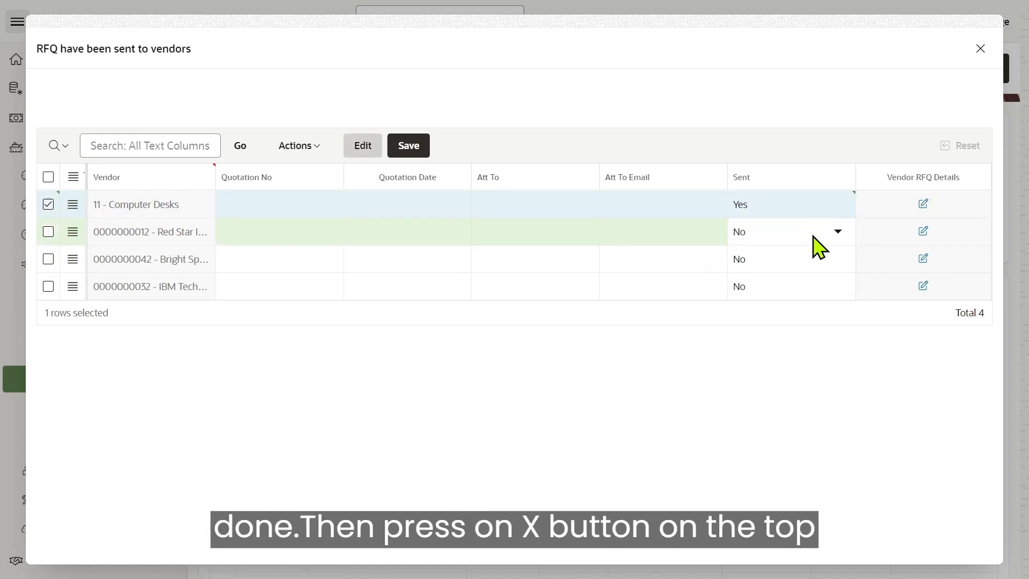
{"action": "left_click", "coordinate": [812, 238]}
{"action": "left_click", "coordinate": [789, 263]}
{"action": "left_click", "coordinate": [410, 148]}
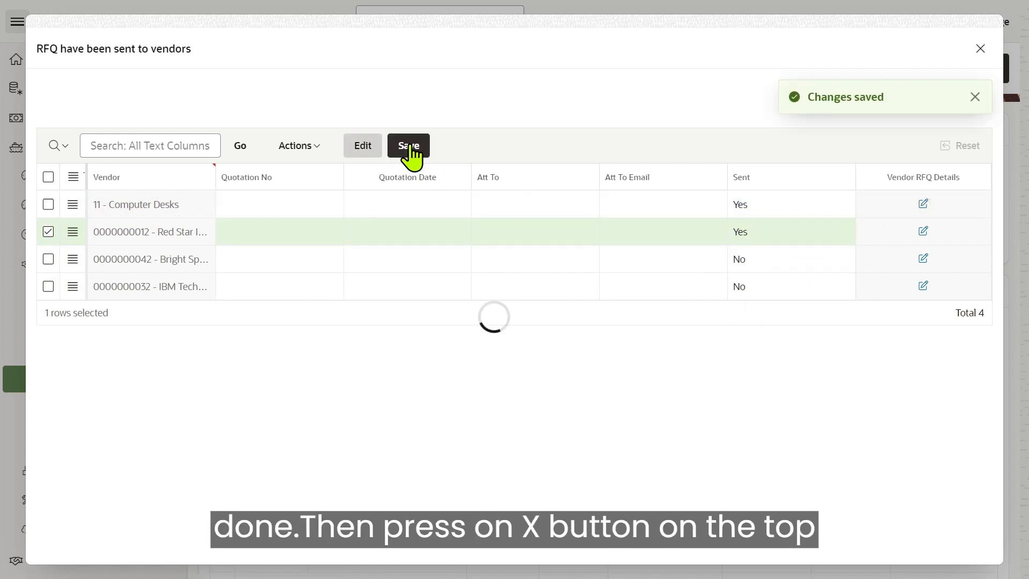
{"action": "left_click", "coordinate": [981, 49]}
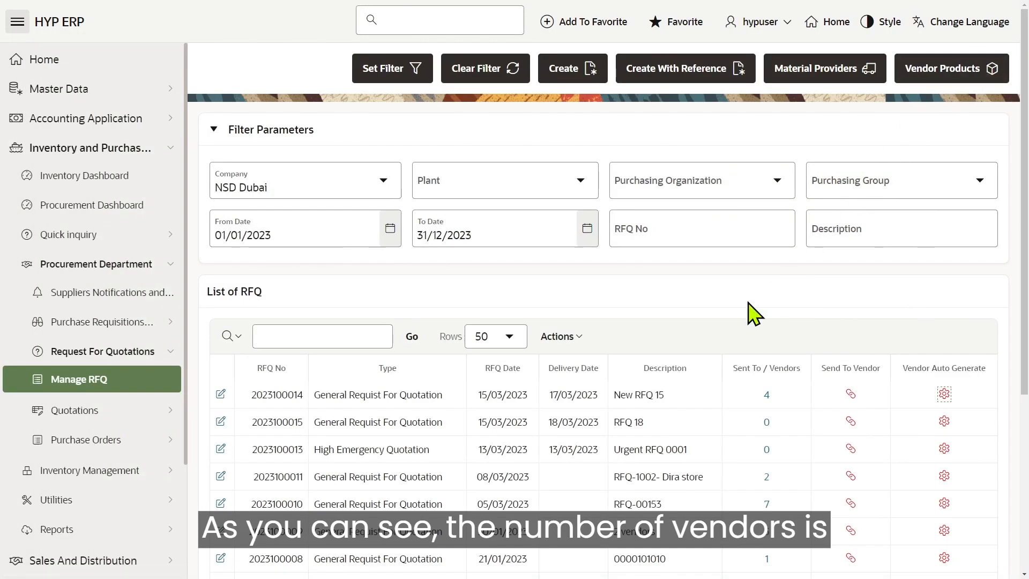
{"action": "left_click", "coordinate": [765, 399]}
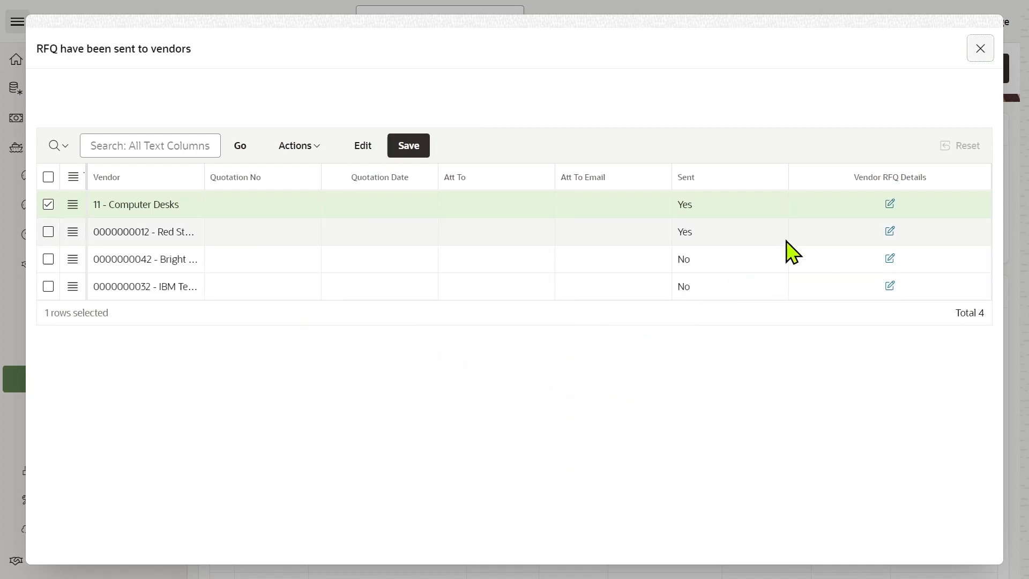
{"action": "left_click", "coordinate": [981, 49]}
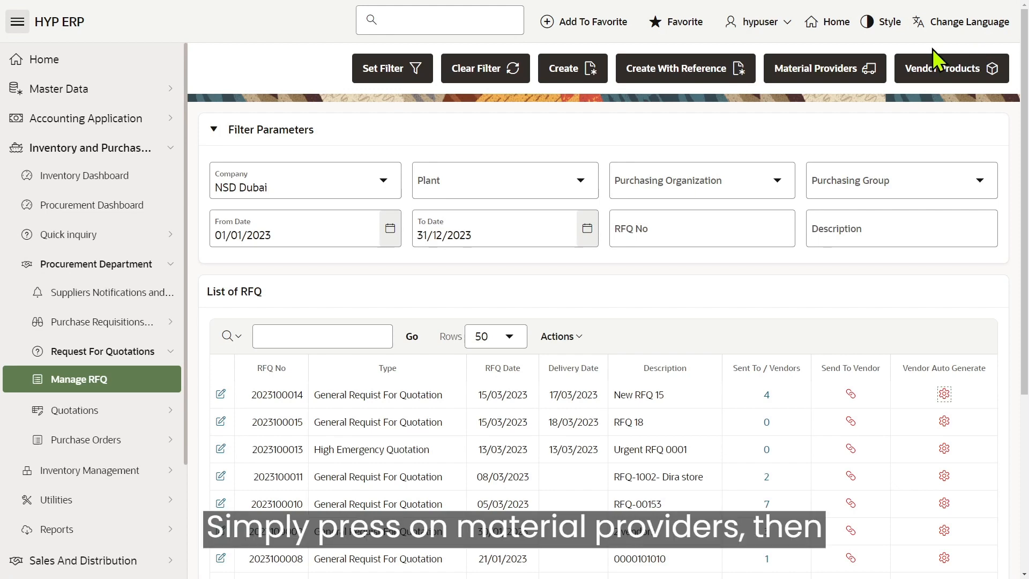
Step: Look up the material providers for Laptop 2023 by searching the materials for laptop
{"action": "left_click", "coordinate": [857, 67]}
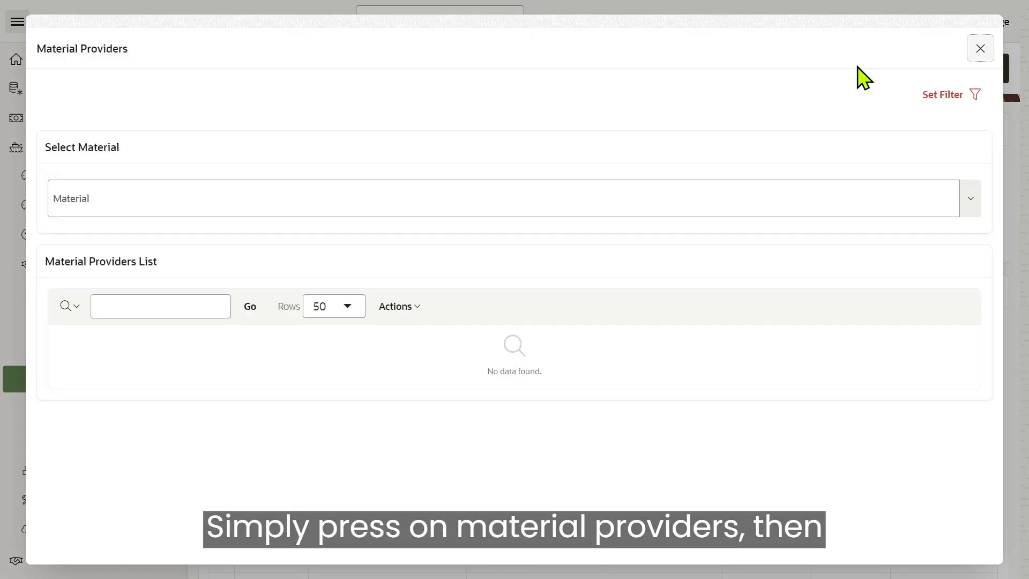
{"action": "left_click", "coordinate": [492, 197]}
{"action": "type", "text": "laptop"}
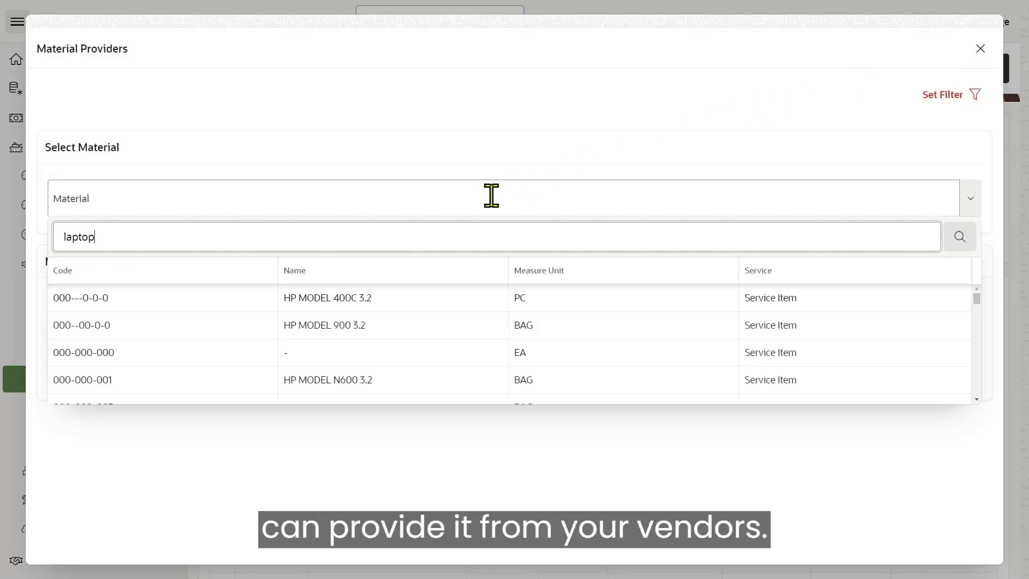
{"action": "left_click", "coordinate": [421, 298]}
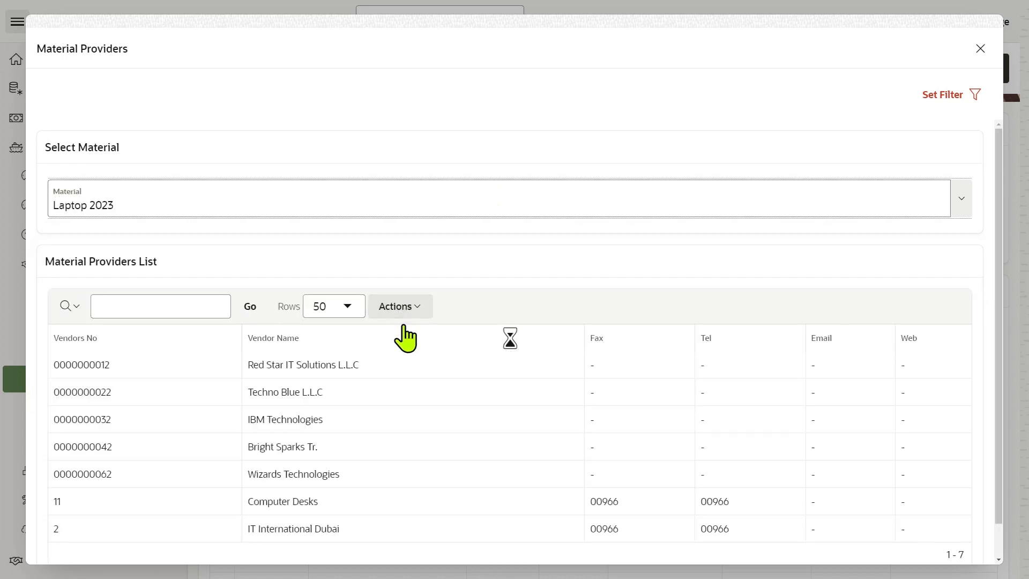
Step: Review the list of vendors providing Laptop 2023 and close the material providers report
{"action": "scroll", "coordinate": [421, 385], "scroll_direction": "down", "scroll_amount": 1}
{"action": "scroll", "coordinate": [422, 385], "scroll_direction": "up", "scroll_amount": 1}
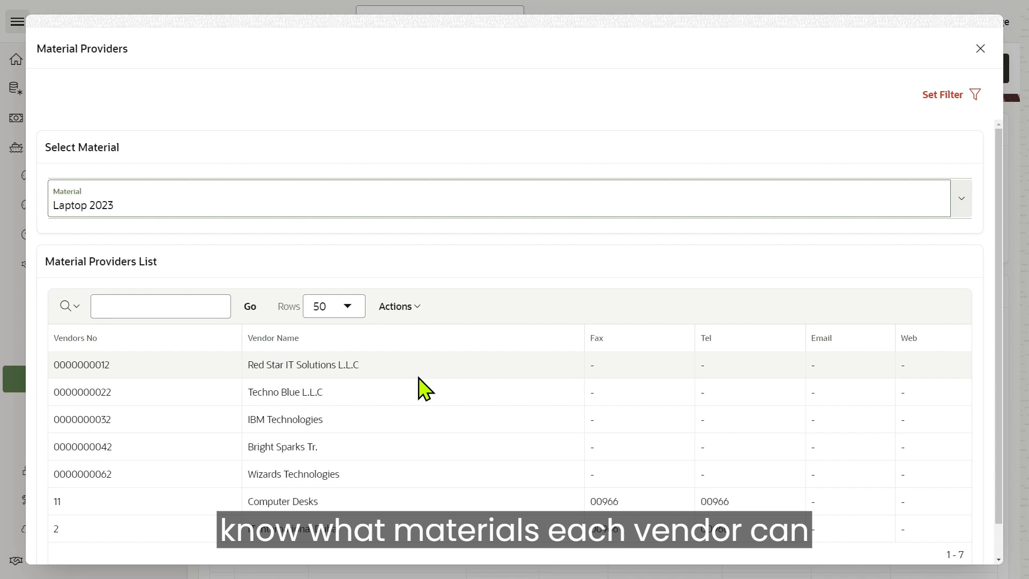
{"action": "left_click", "coordinate": [980, 49]}
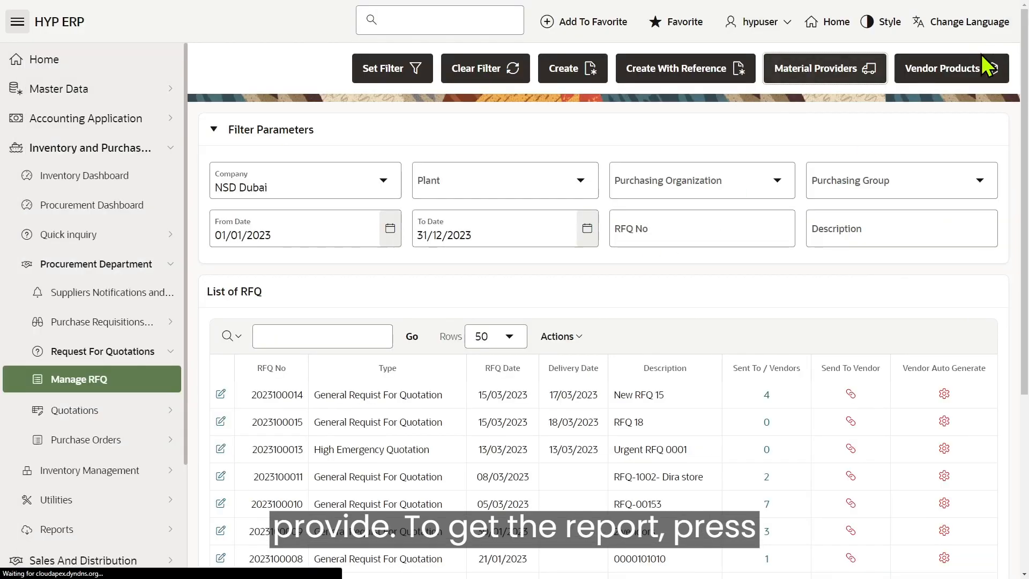
Step: Look up the products supplied by vendor IBM Technologies in the vendor products report, and close the report
{"action": "left_click", "coordinate": [932, 81]}
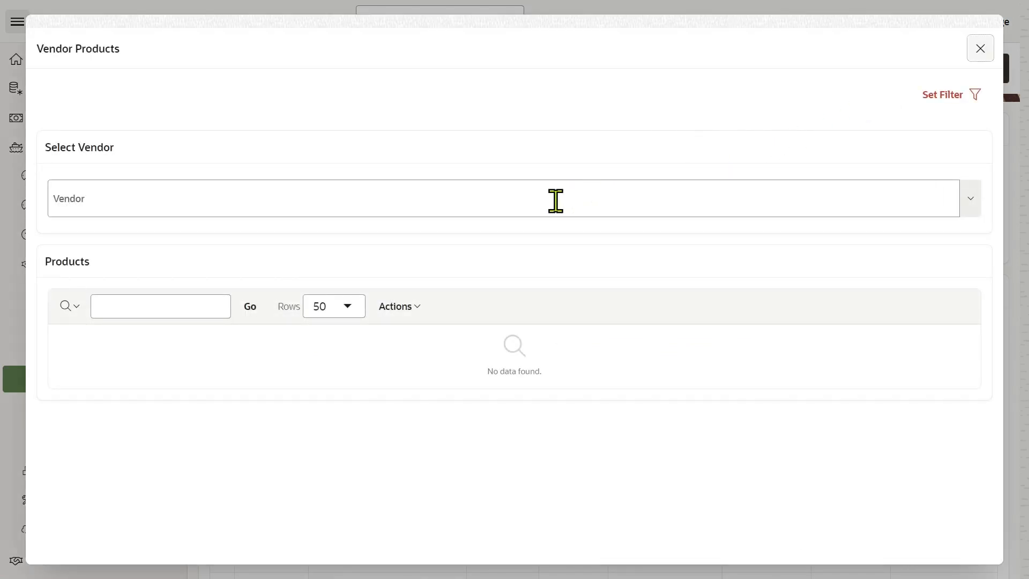
{"action": "left_click", "coordinate": [519, 210]}
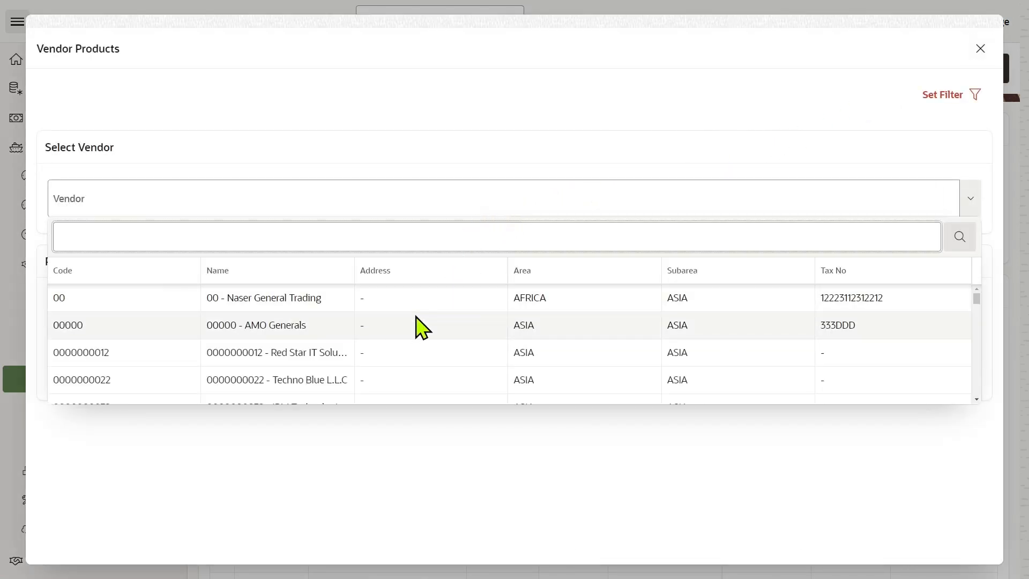
{"action": "scroll", "coordinate": [356, 334], "scroll_direction": "down", "scroll_amount": 1}
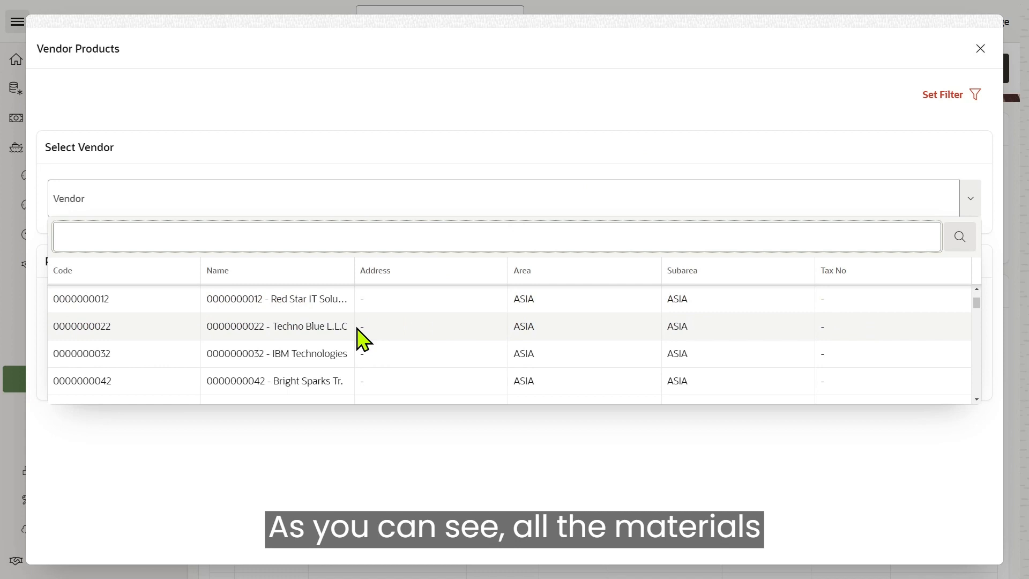
{"action": "left_click", "coordinate": [343, 352]}
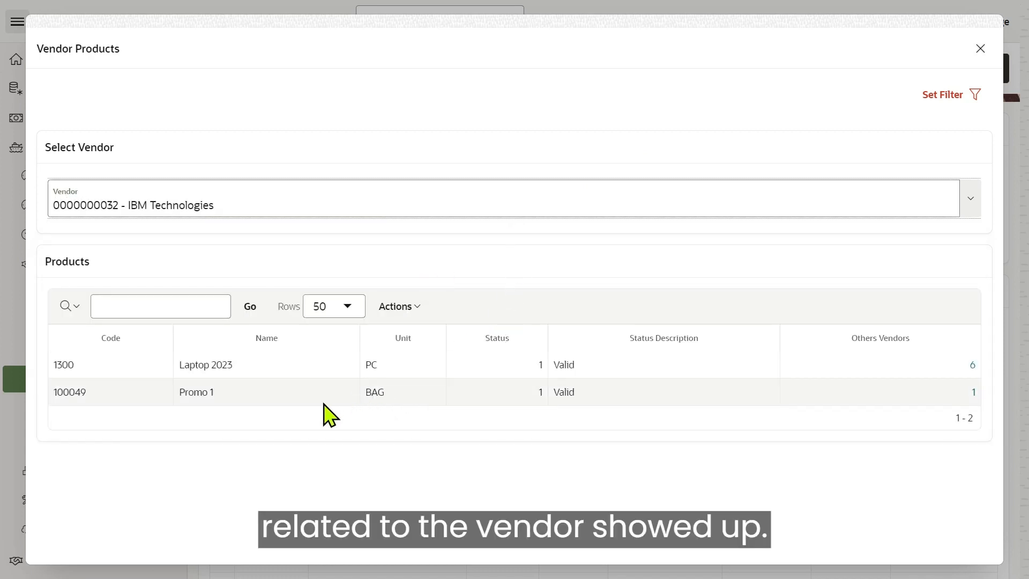
{"action": "left_click", "coordinate": [983, 52]}
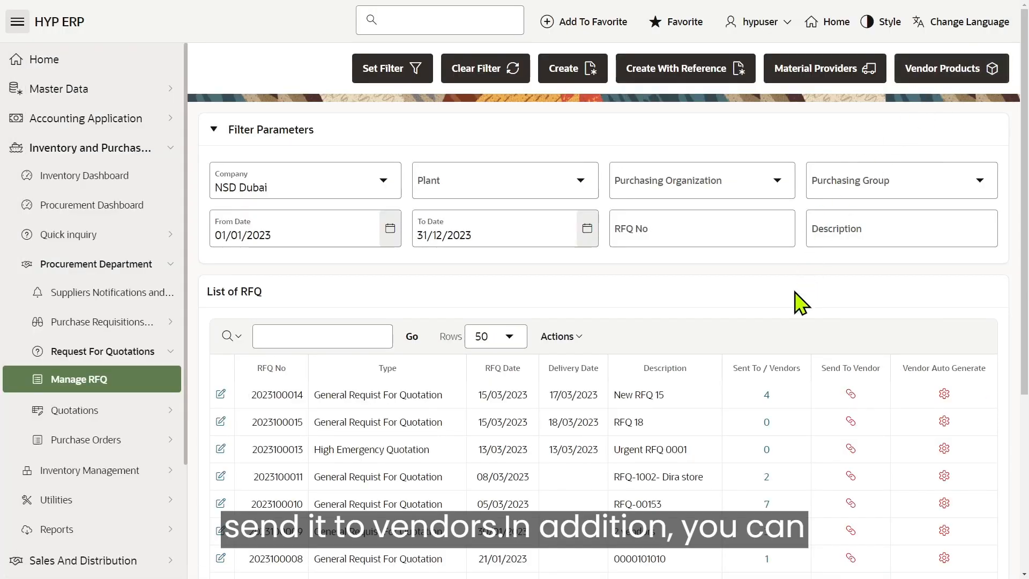